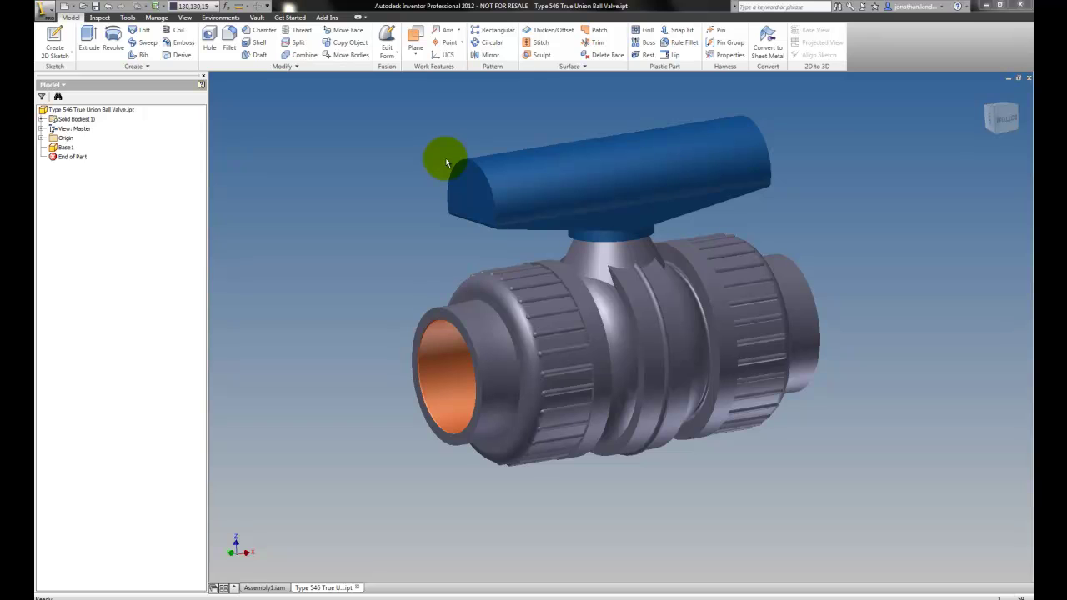
- Select a face on the ball valve's handle
click(447, 163)
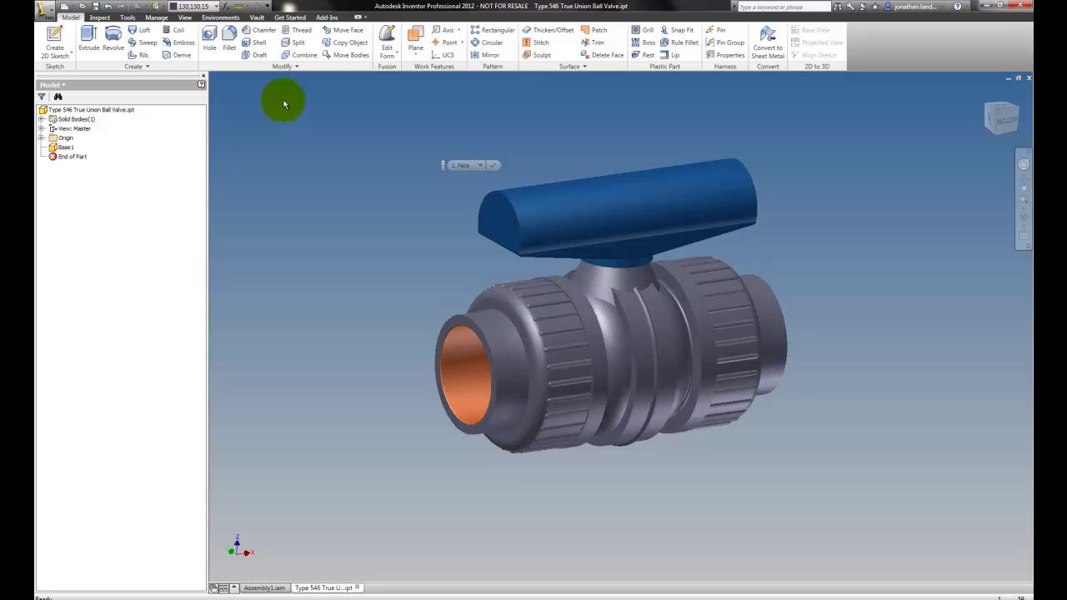
- Start Tube and Pipe authoring for the part, keeping Valves as the part type
click(158, 17)
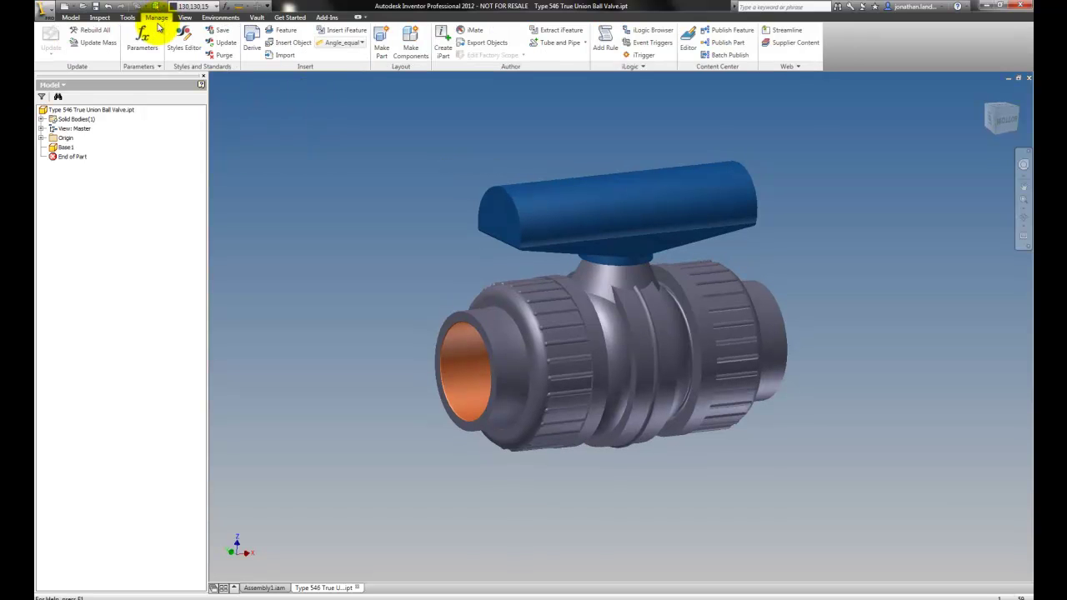
click(540, 44)
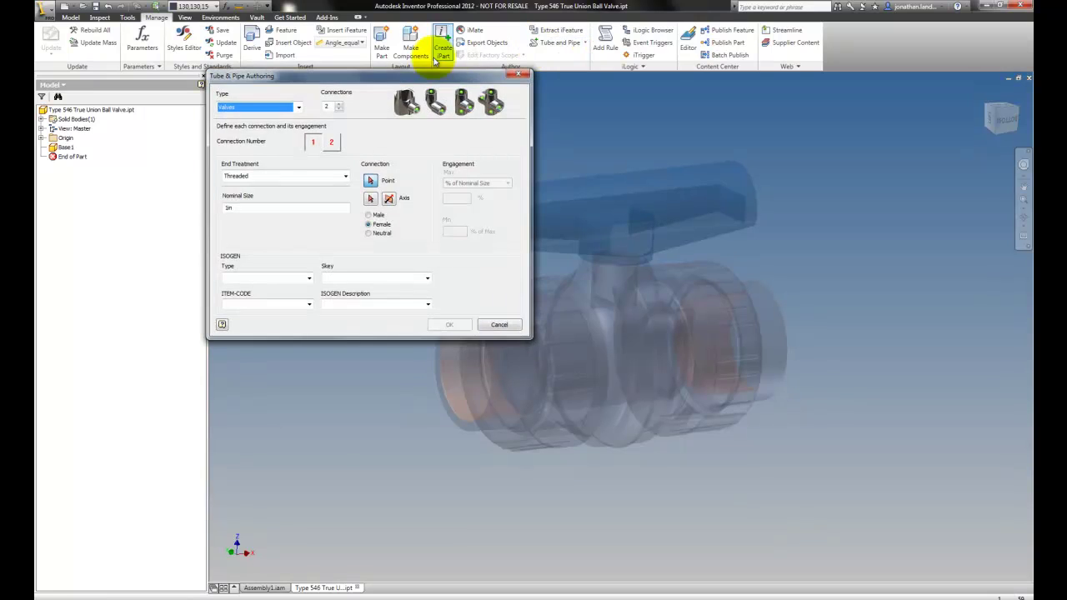
drag(376, 81, 327, 74)
click(246, 97)
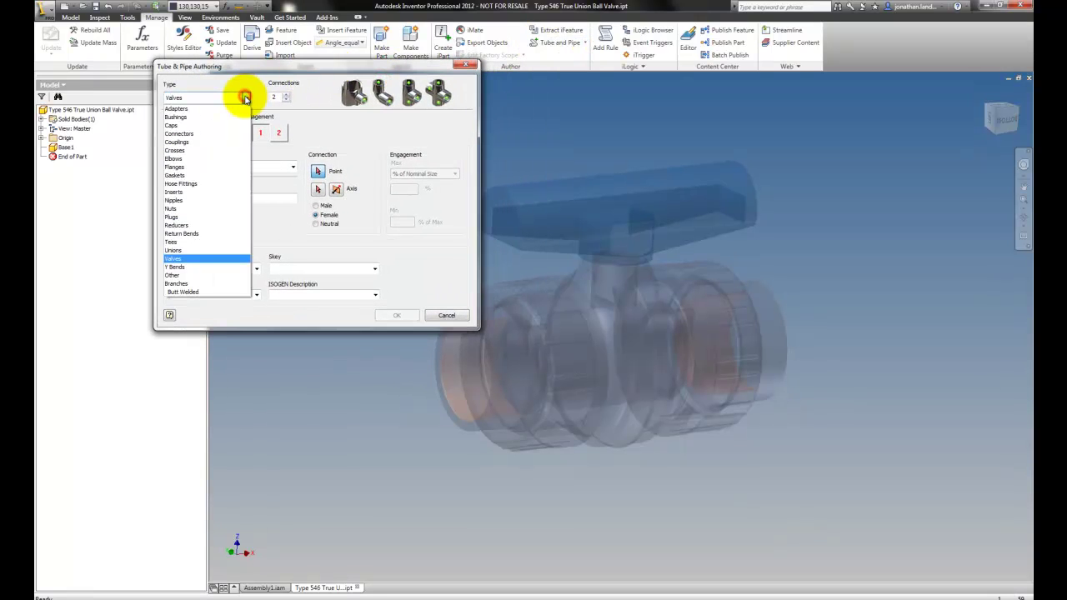
click(207, 259)
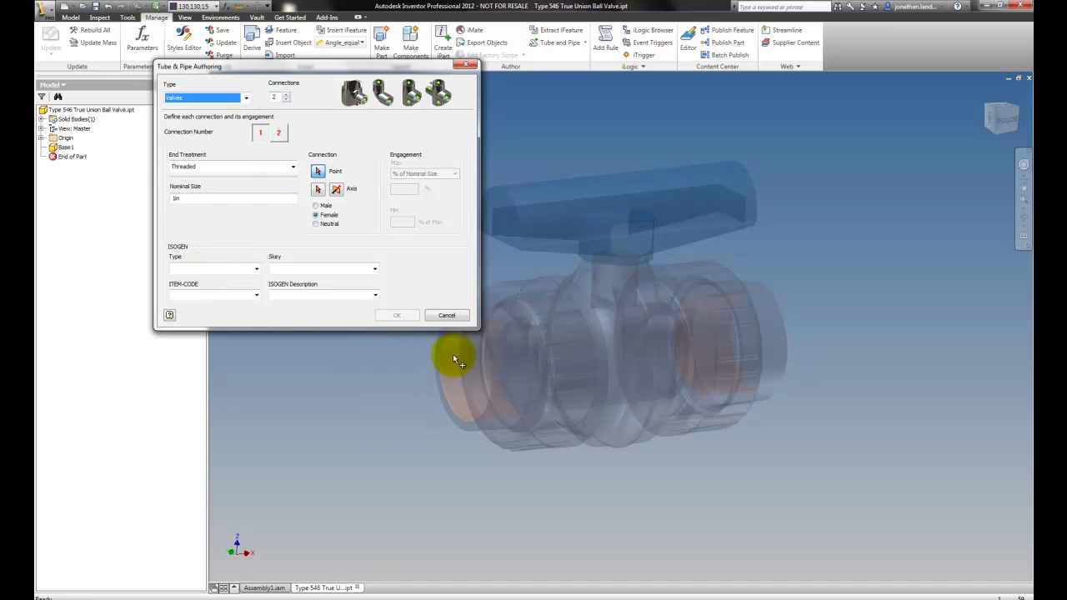
- Define connection 1 on the left end edge, with the axis flipped outward and Jointed end treatment
click(497, 371)
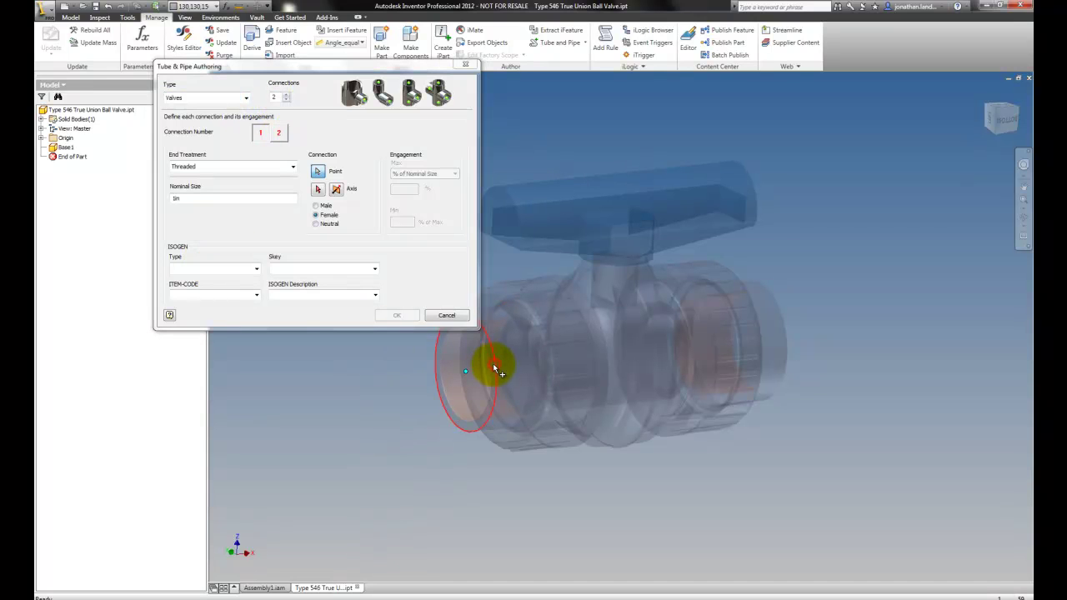
click(320, 191)
click(447, 409)
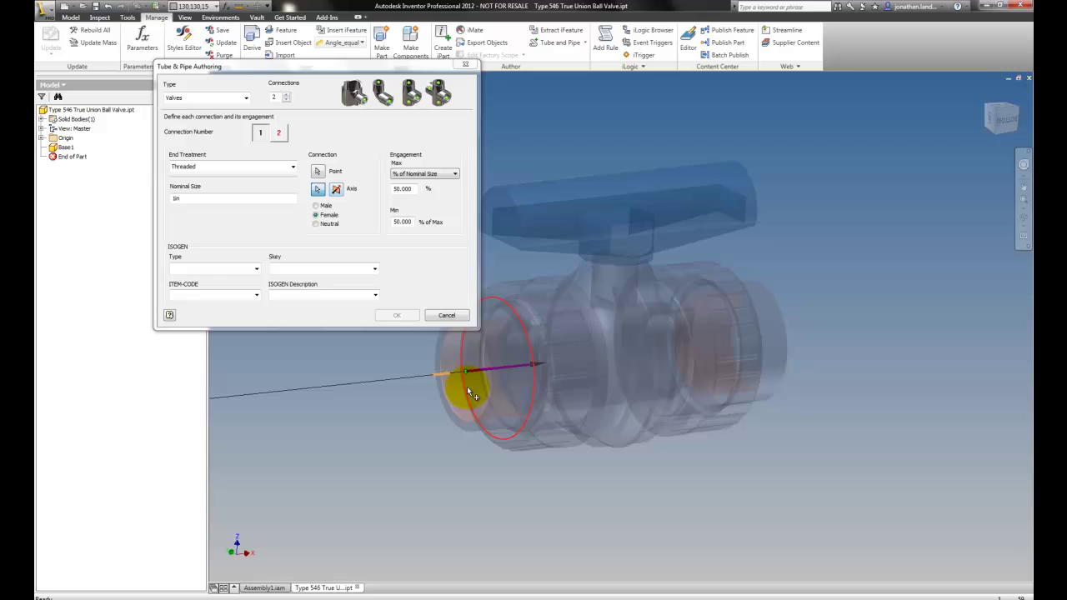
click(336, 188)
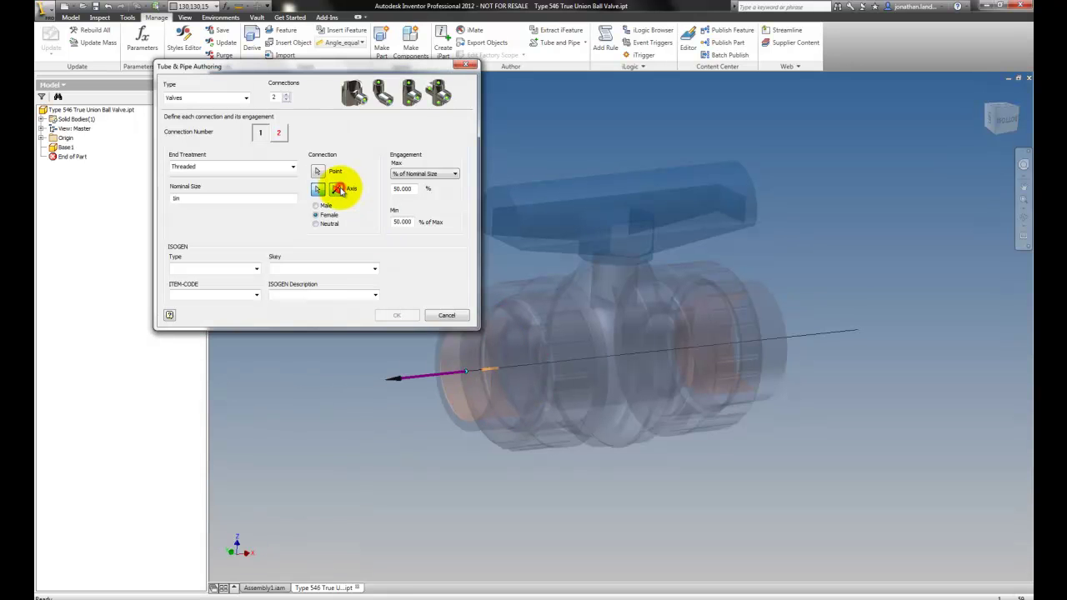
click(257, 168)
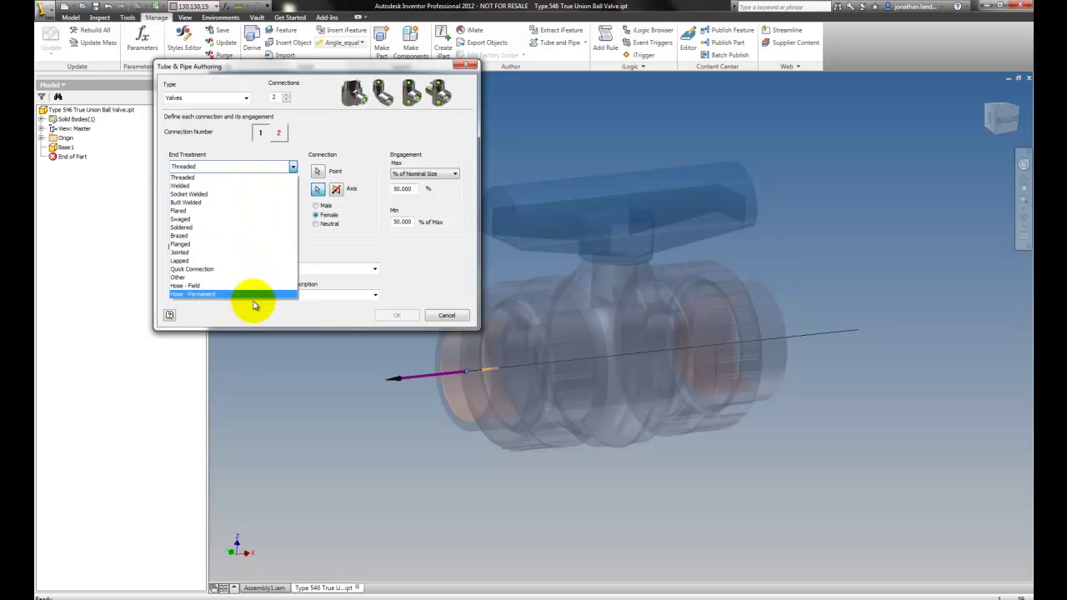
click(250, 252)
click(201, 198)
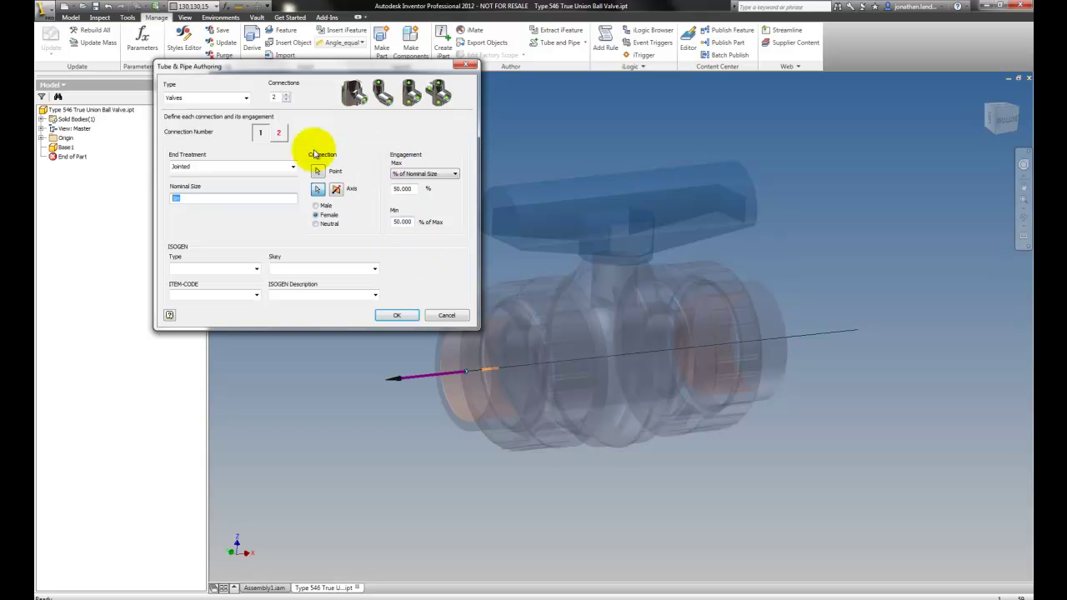
click(279, 132)
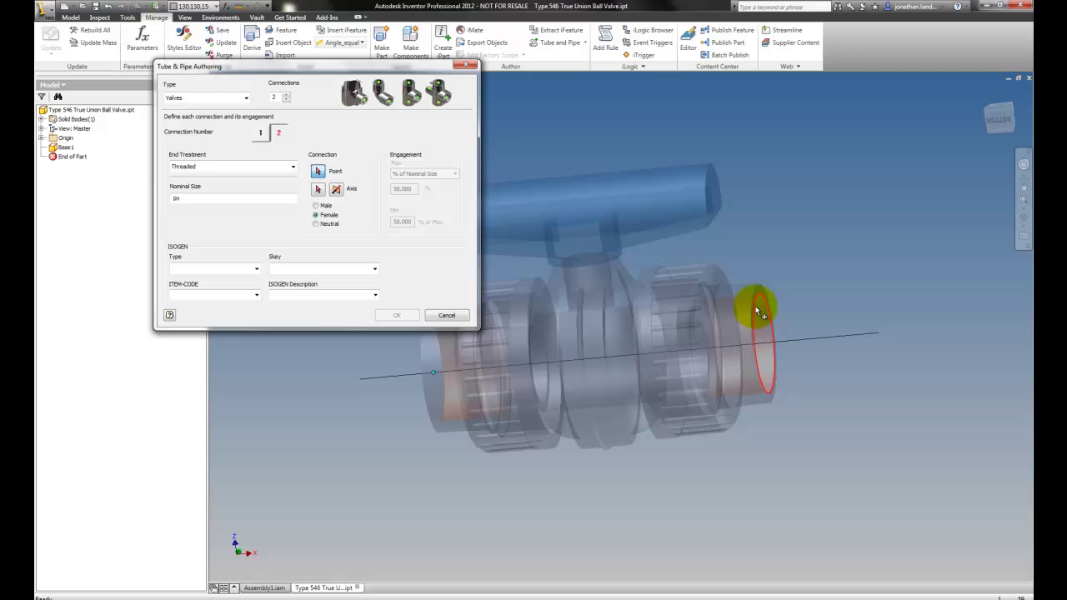
- Set connection 2 on the right end edge with an outward-flipped axis, then finish authoring
click(757, 313)
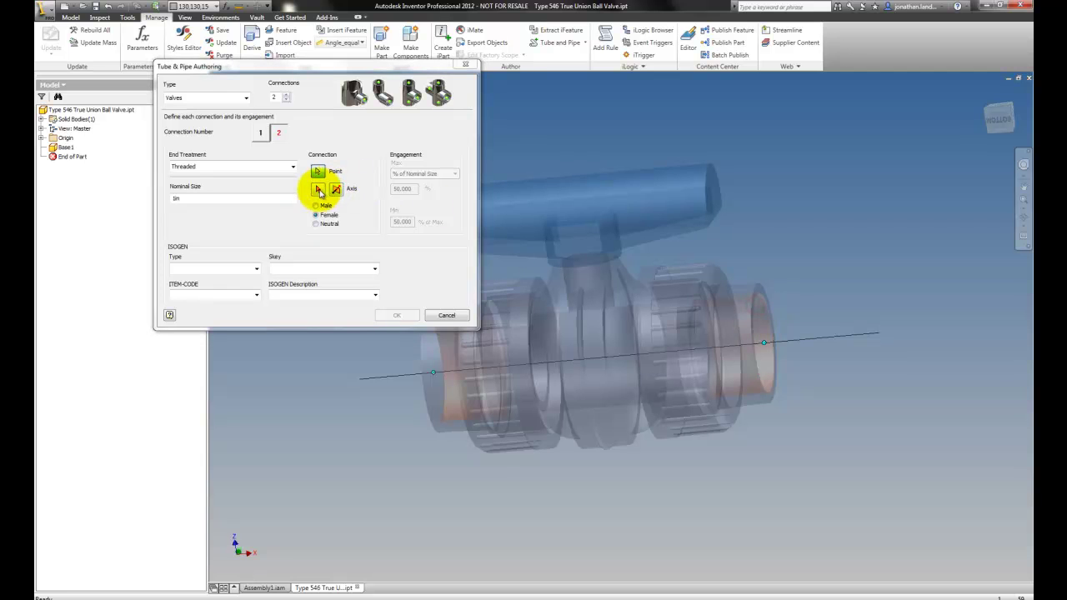
click(317, 189)
click(758, 323)
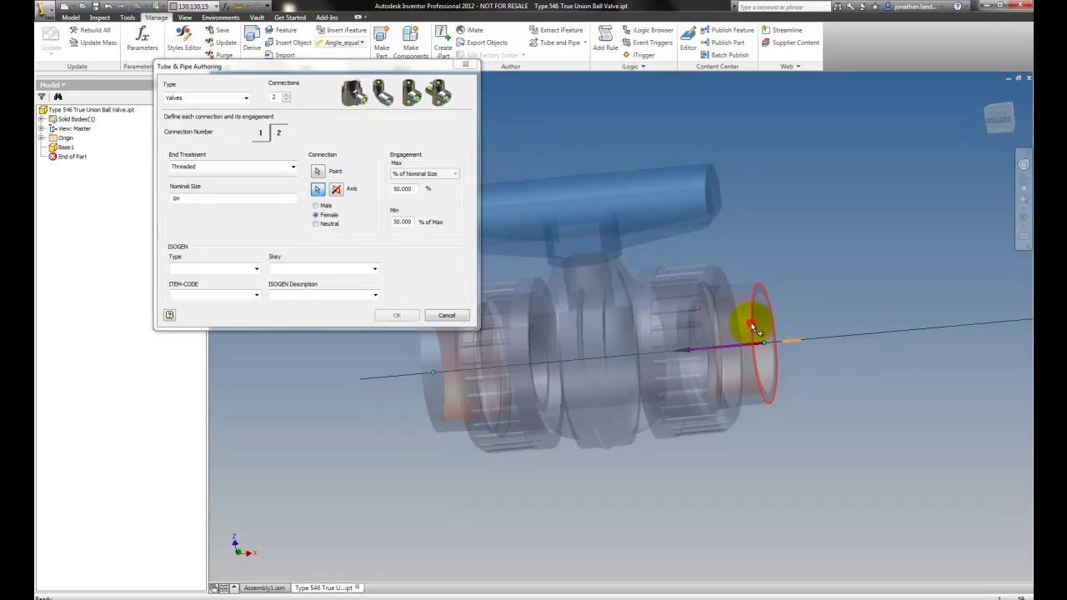
click(336, 190)
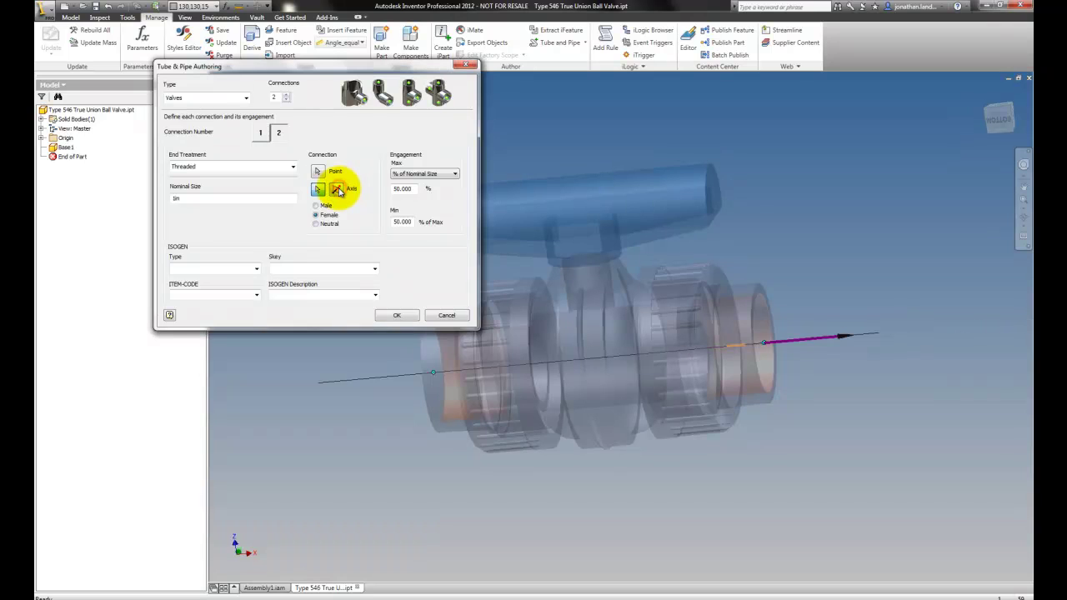
key(F6)
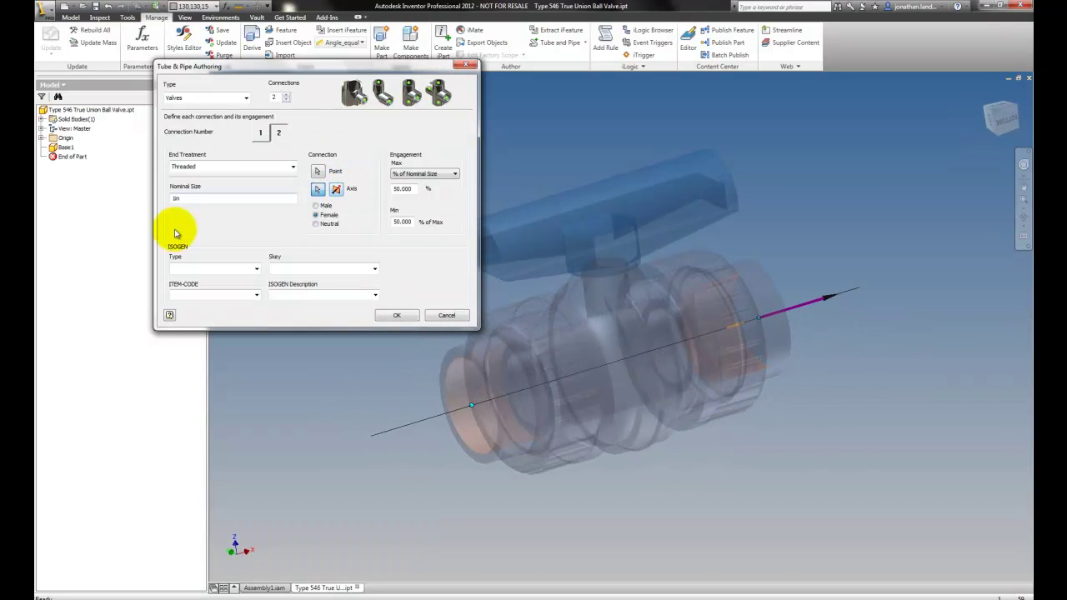
click(396, 316)
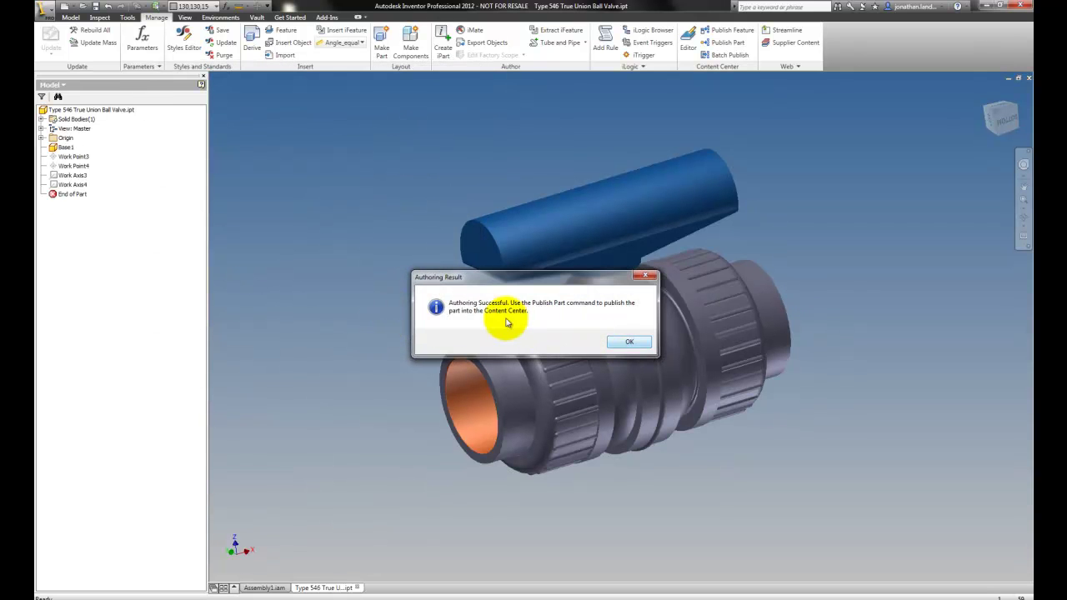
- Dismiss the authoring result and publish to Custom Library in English under the Valves category
click(629, 343)
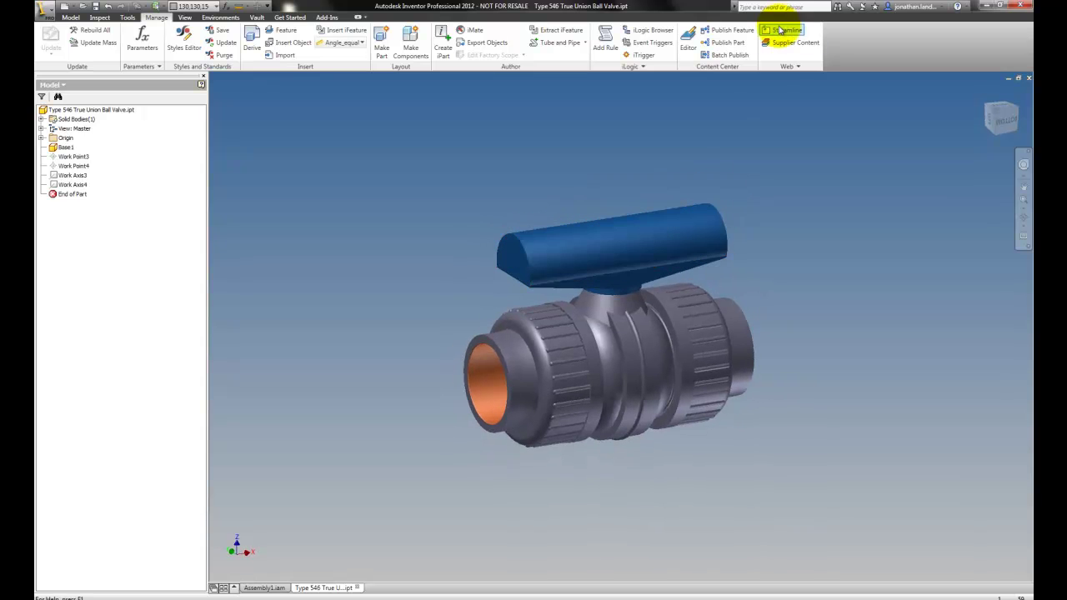
click(738, 48)
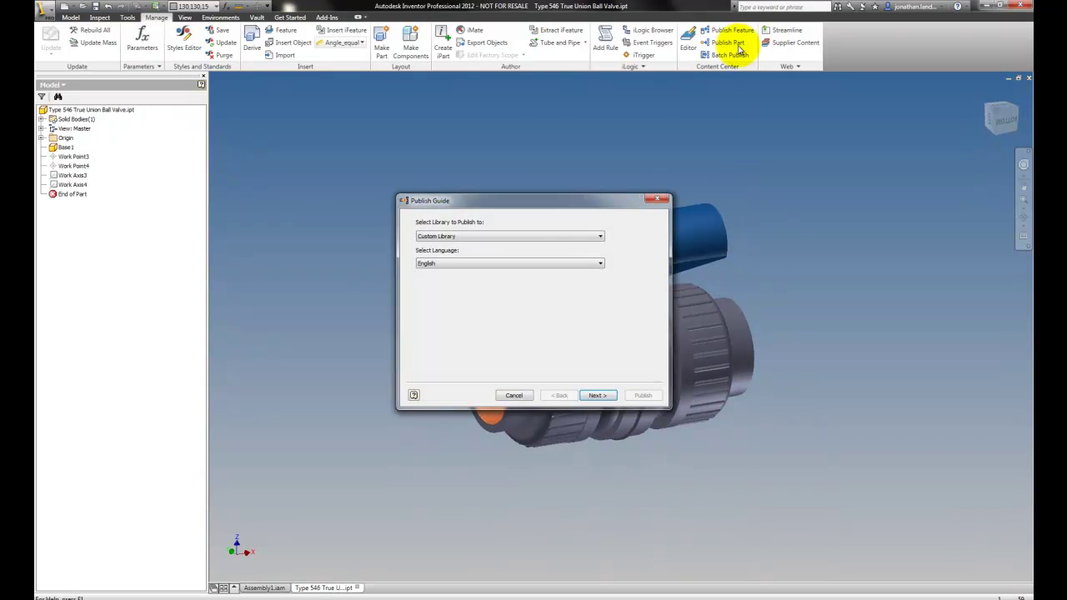
click(512, 237)
click(513, 242)
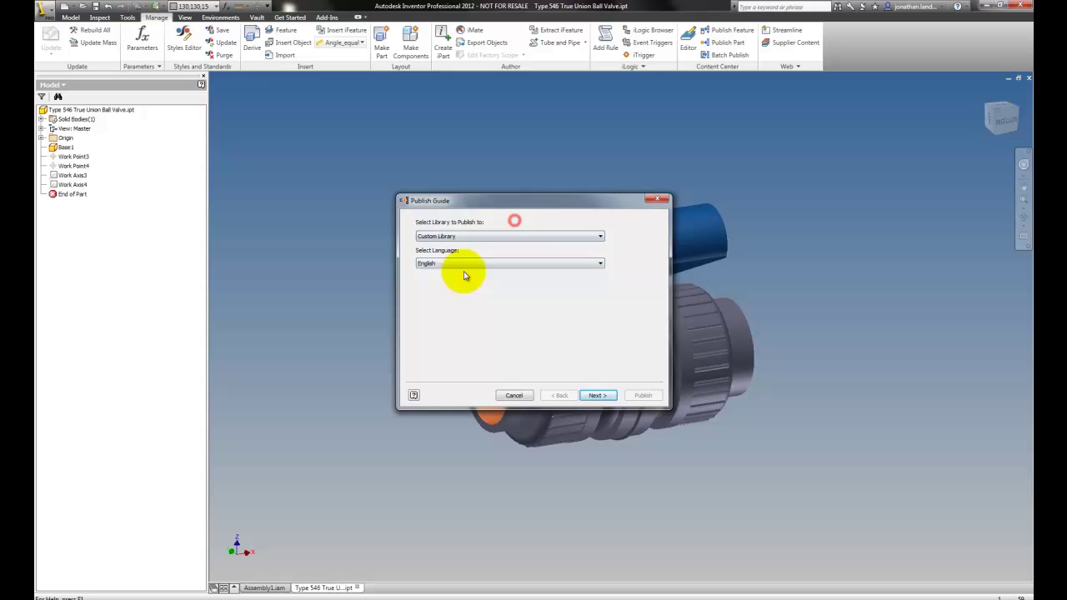
click(598, 395)
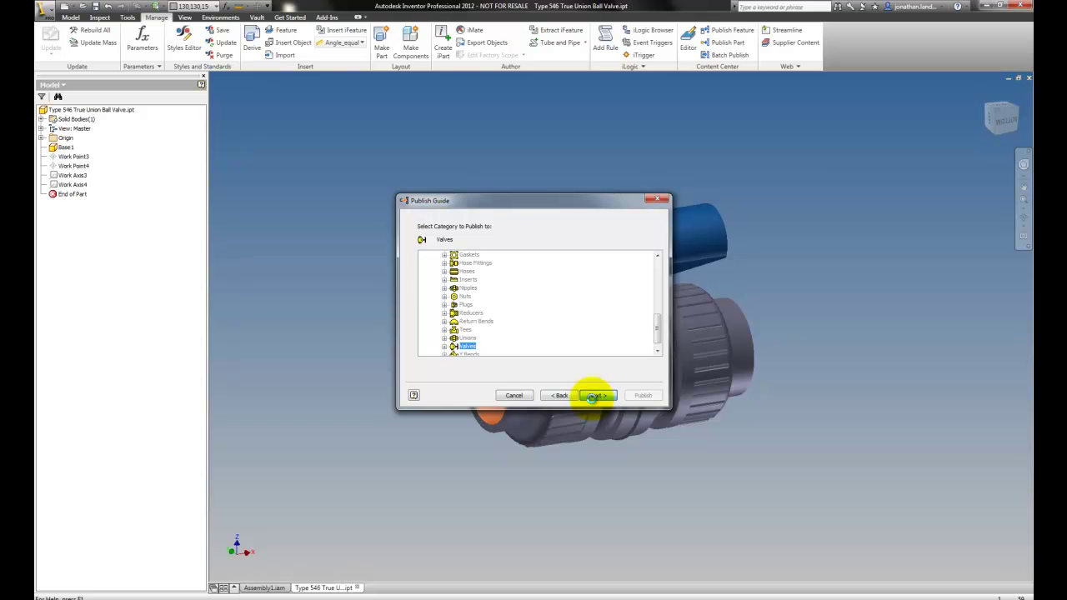
click(593, 395)
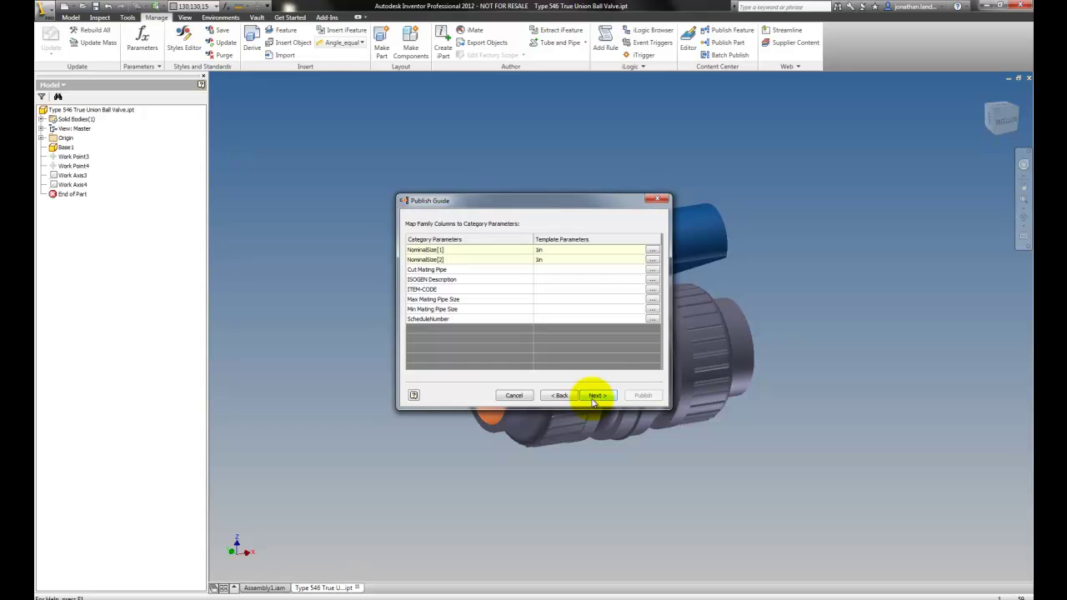
- Review the Cut Mating Pipe and Max Mating Pipe Size parameter mappings, leaving them unchanged
click(558, 271)
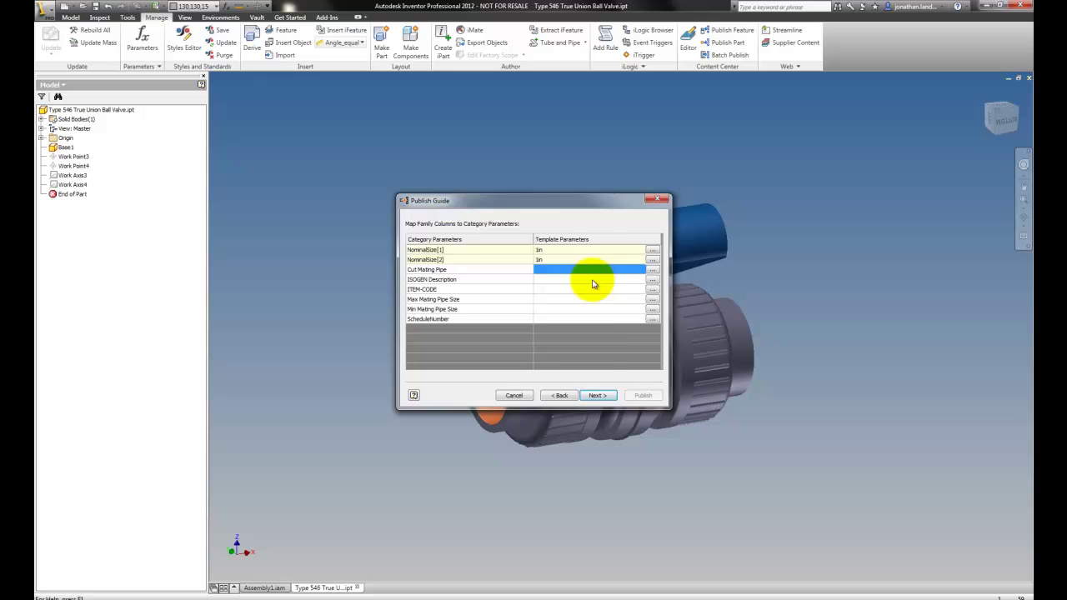
click(652, 270)
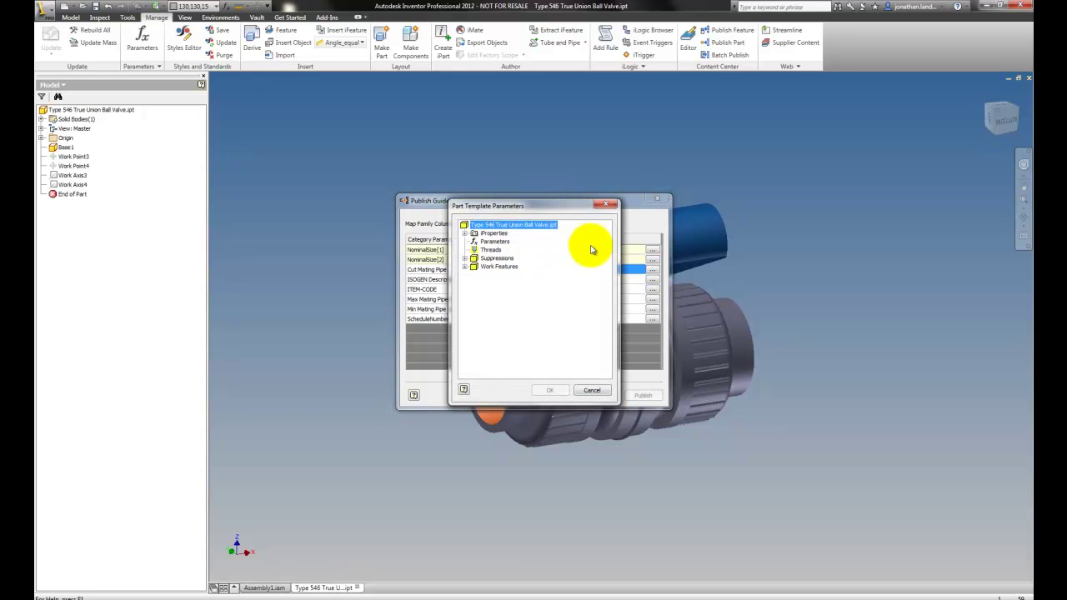
click(604, 204)
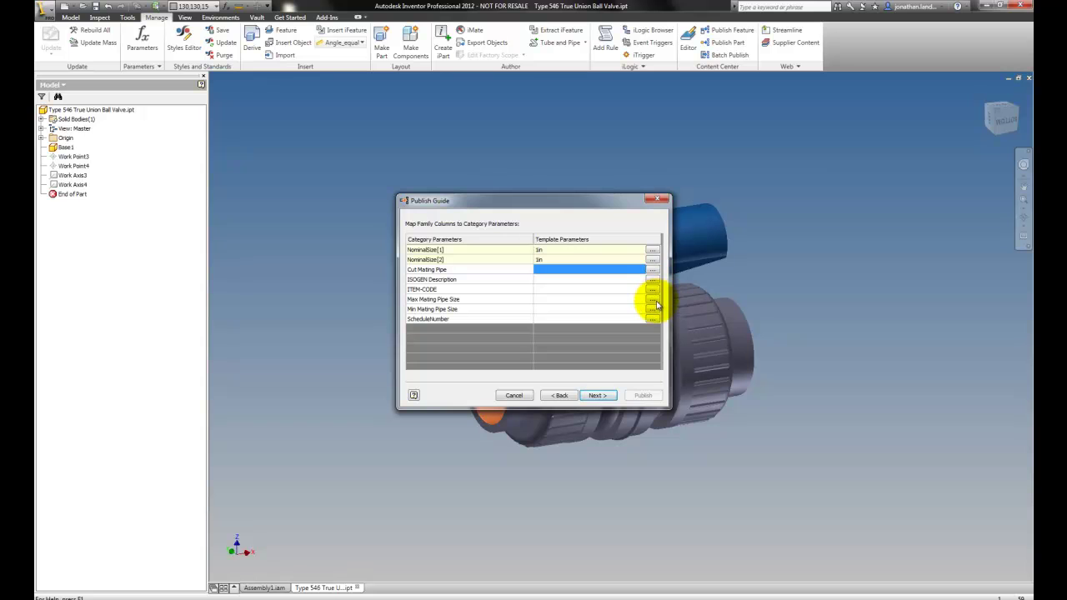
click(656, 303)
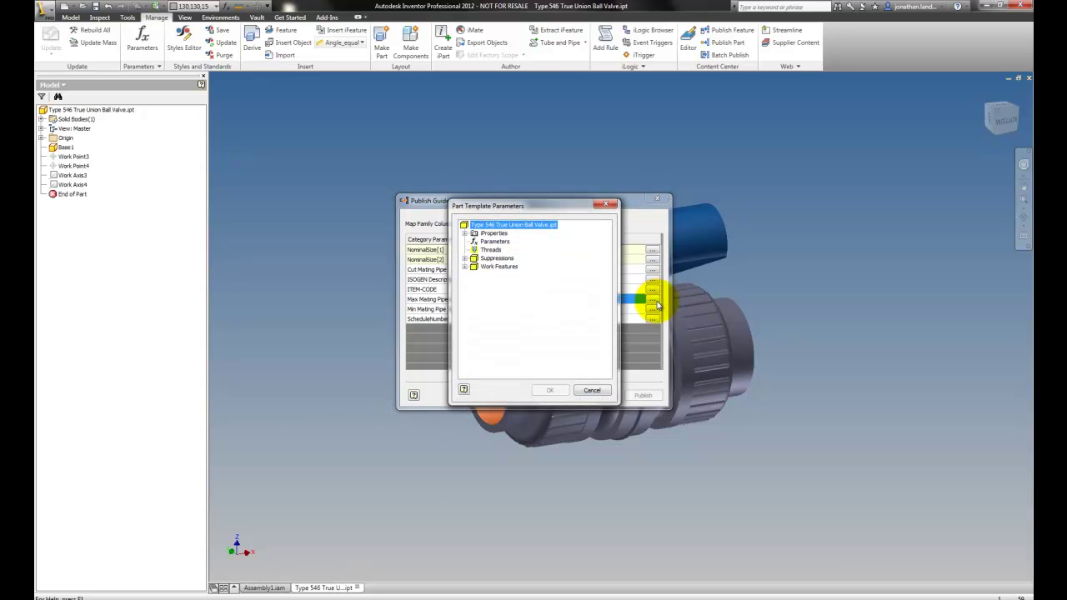
click(594, 390)
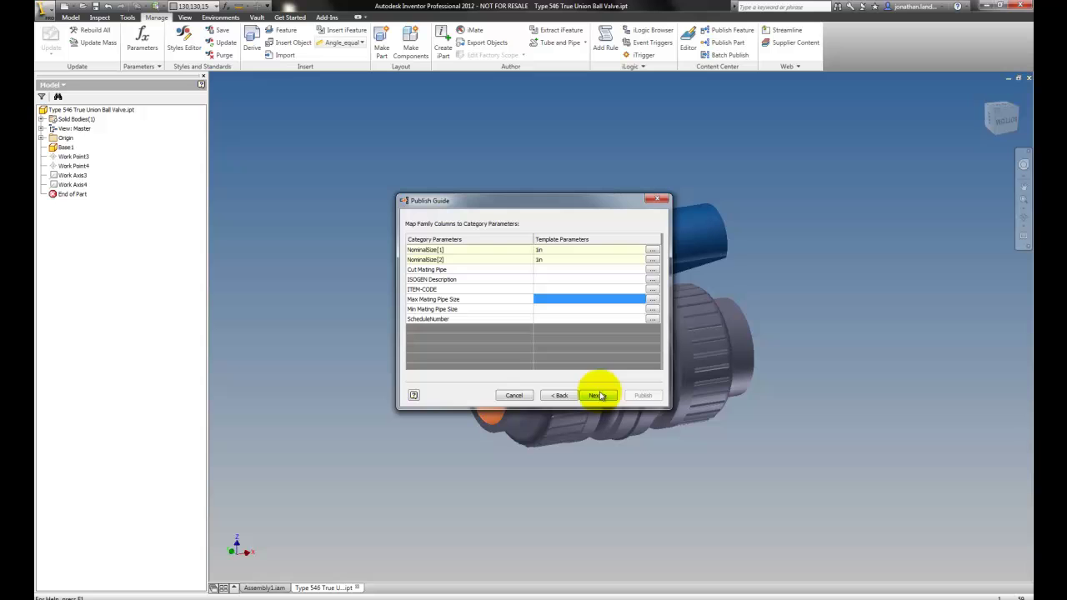
click(598, 394)
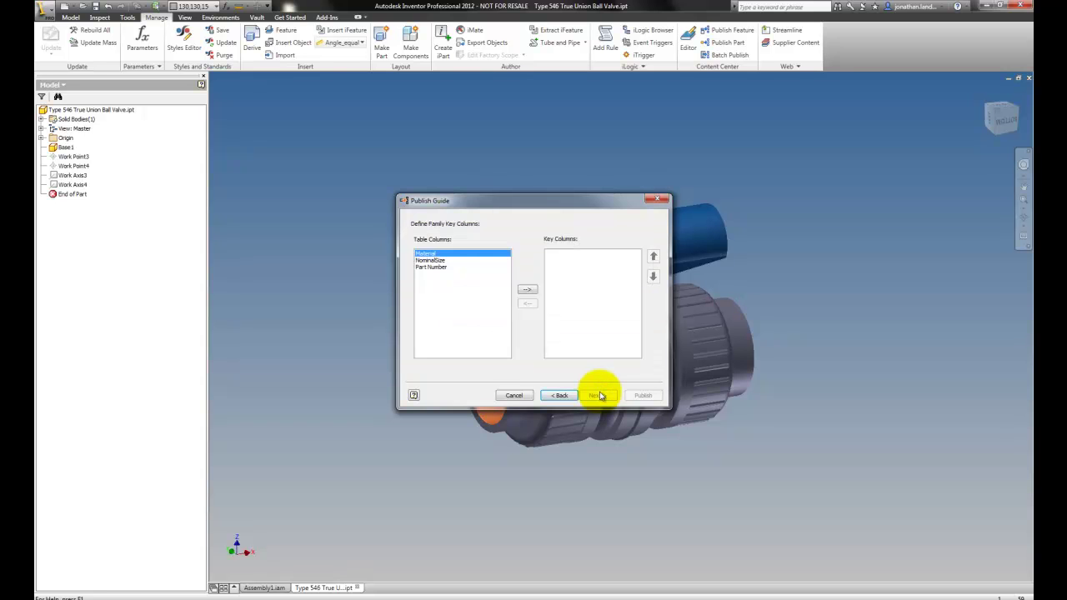
- Make Part Number and NominalSize the family's key columns, with Part Number first
click(430, 260)
click(527, 289)
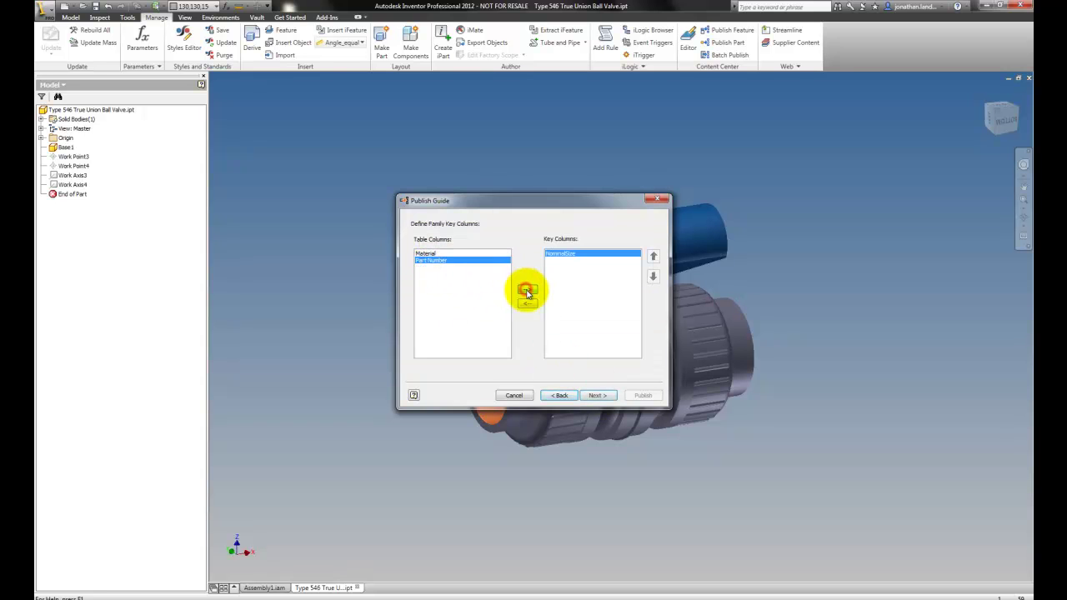
click(429, 260)
click(526, 289)
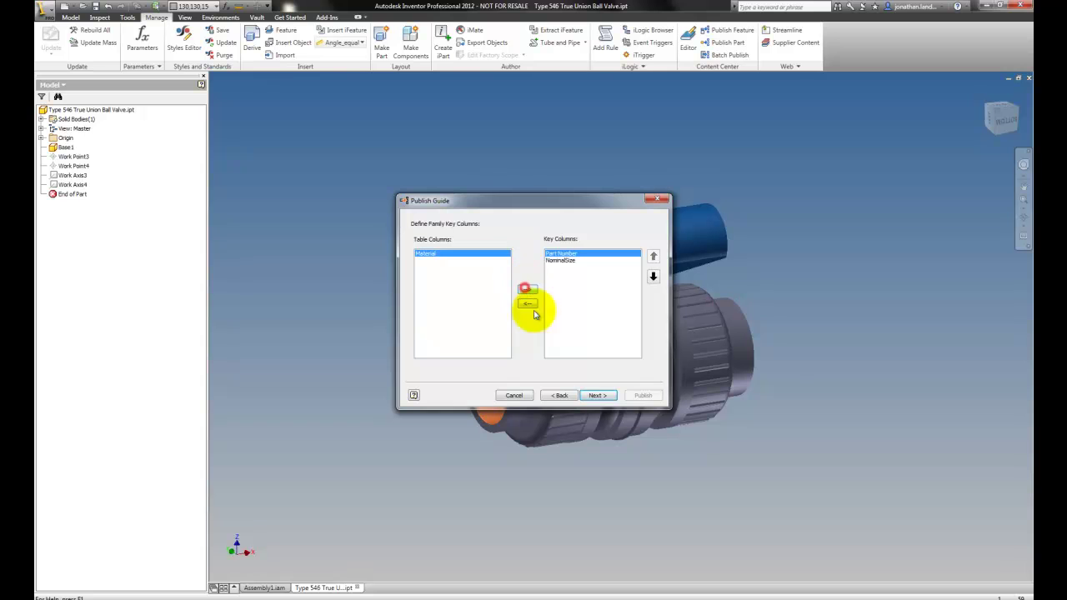
- Enter family description 'PVC Valve' and set ANSI as the standard organization, leaving manufacturer empty
click(594, 396)
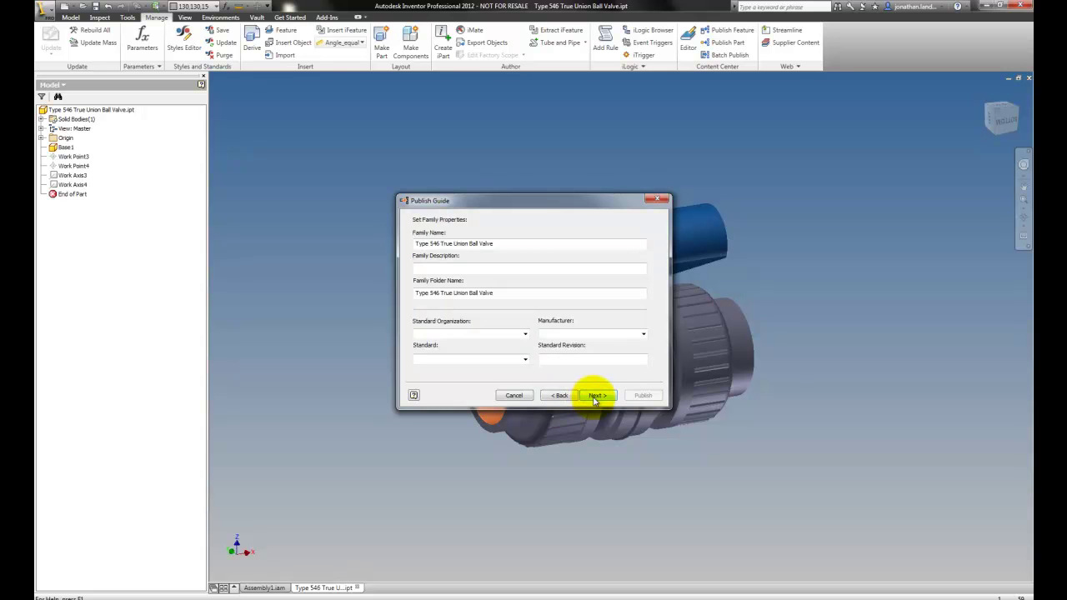
click(497, 269)
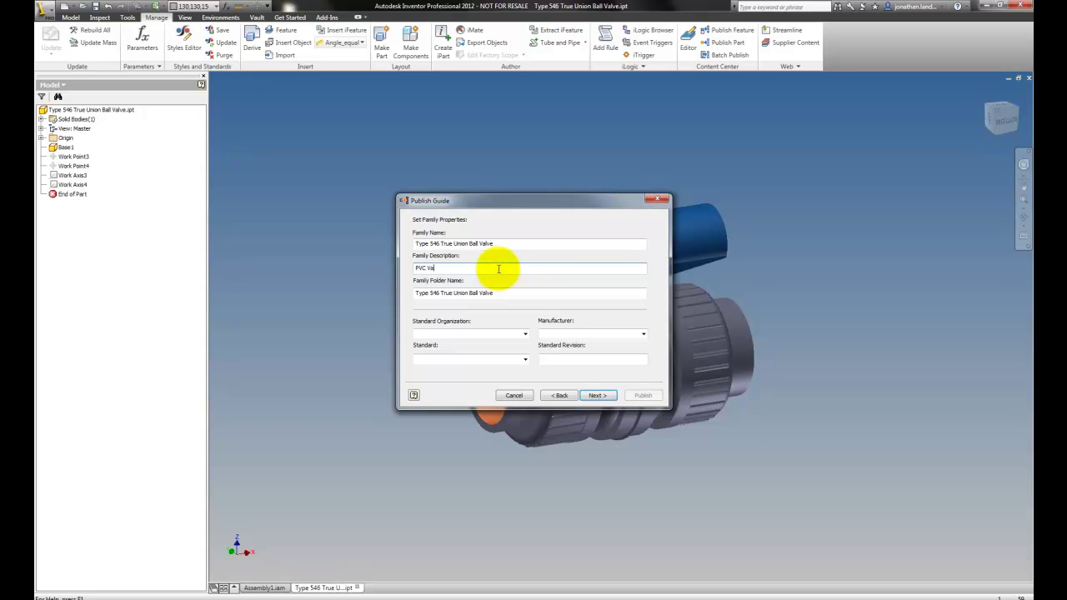
click(523, 334)
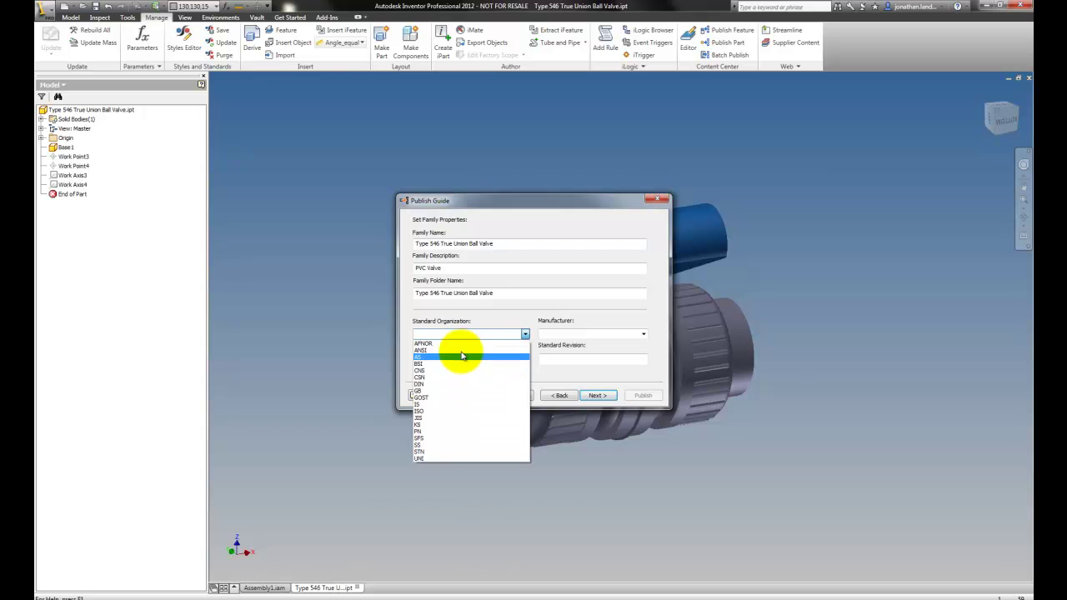
click(460, 351)
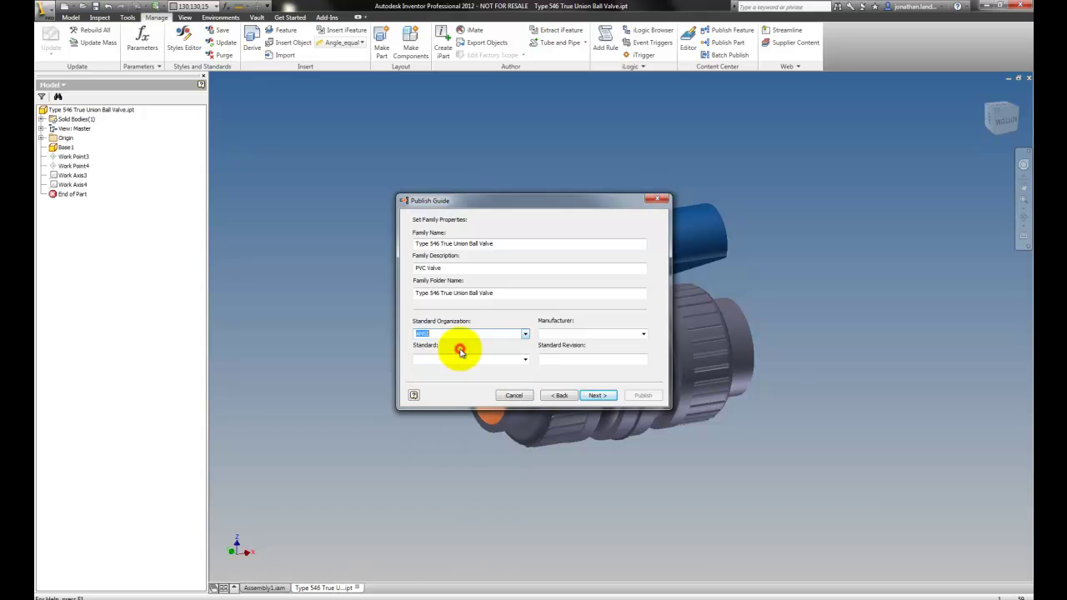
click(523, 359)
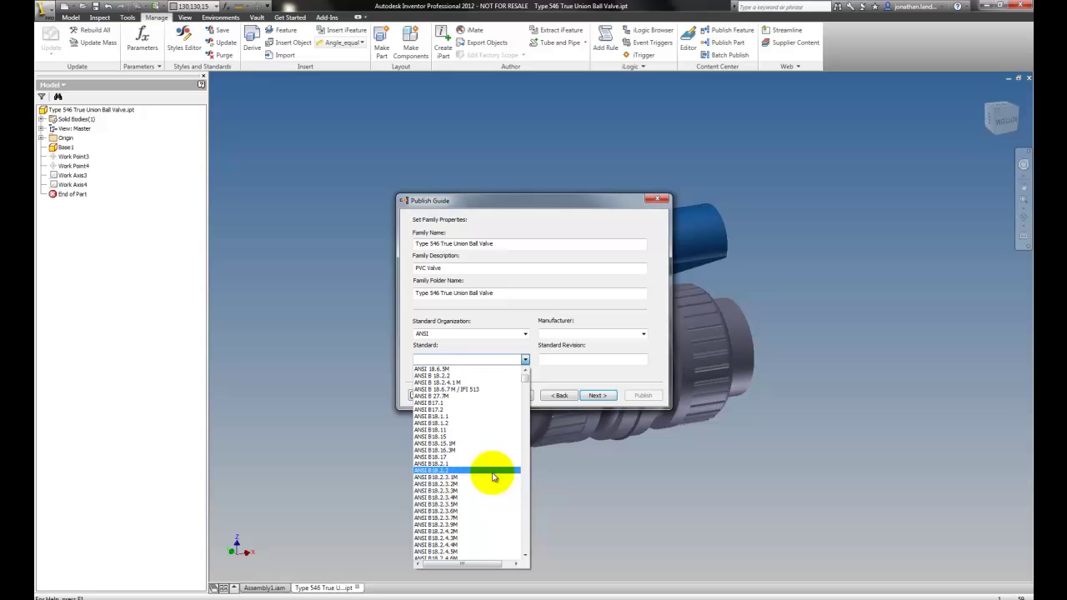
click(524, 359)
click(643, 334)
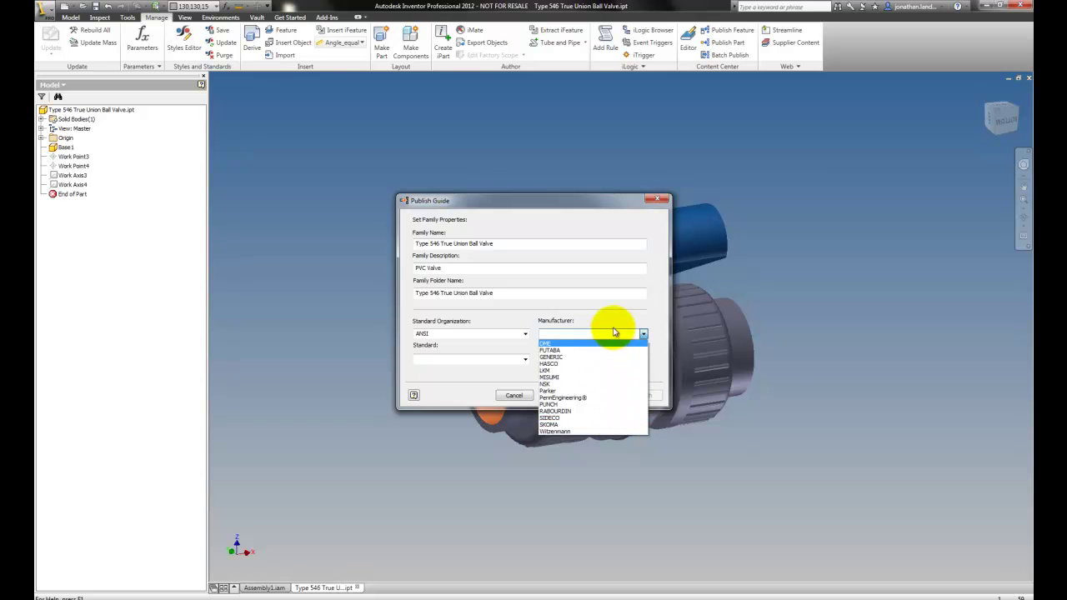
click(614, 328)
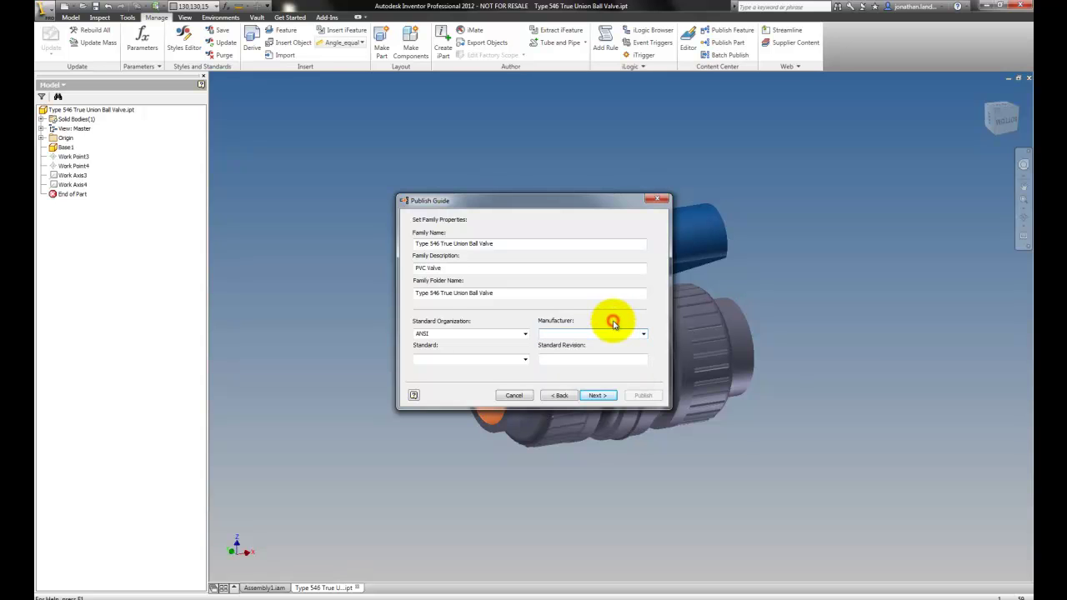
- Publish the valve family to Content Center and acknowledge the success message
click(606, 400)
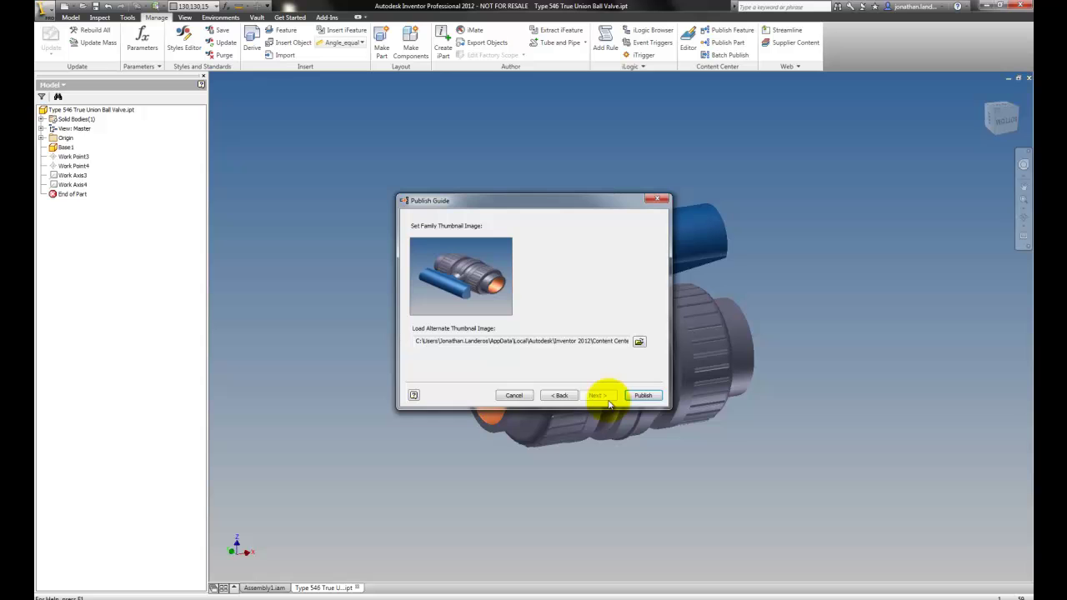
click(642, 396)
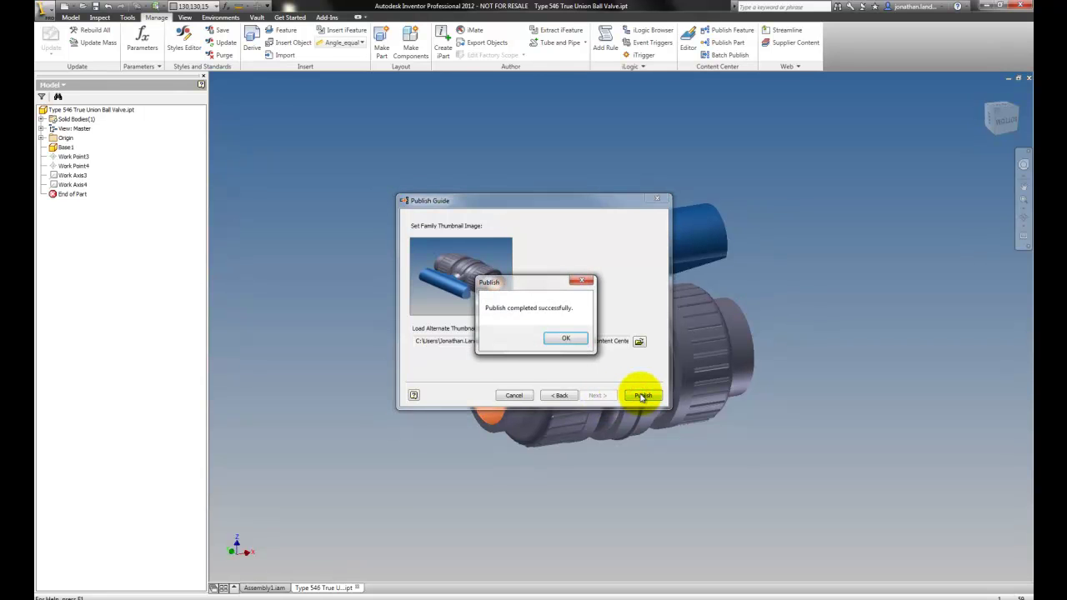
click(566, 338)
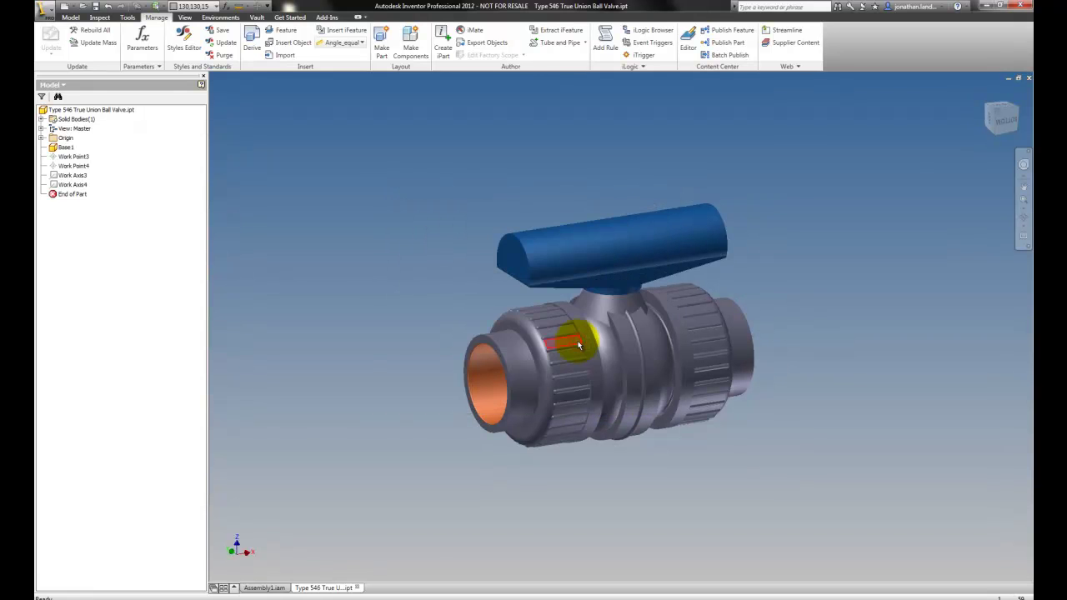
- In Assembly1, choose the Type 546 True Union Ball Valve at 1in size from Content Center
click(268, 588)
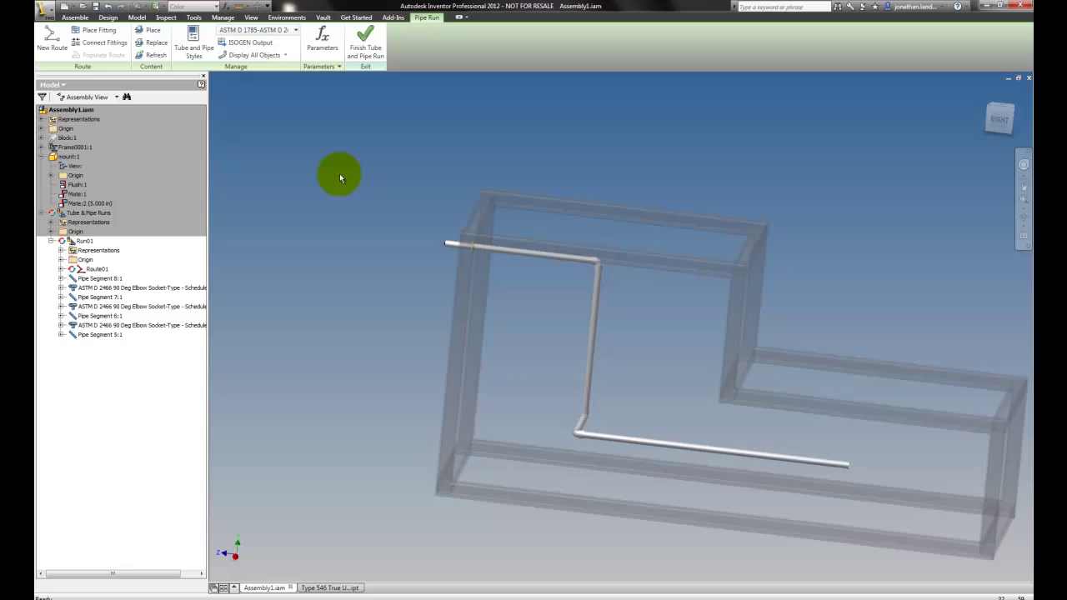
click(152, 31)
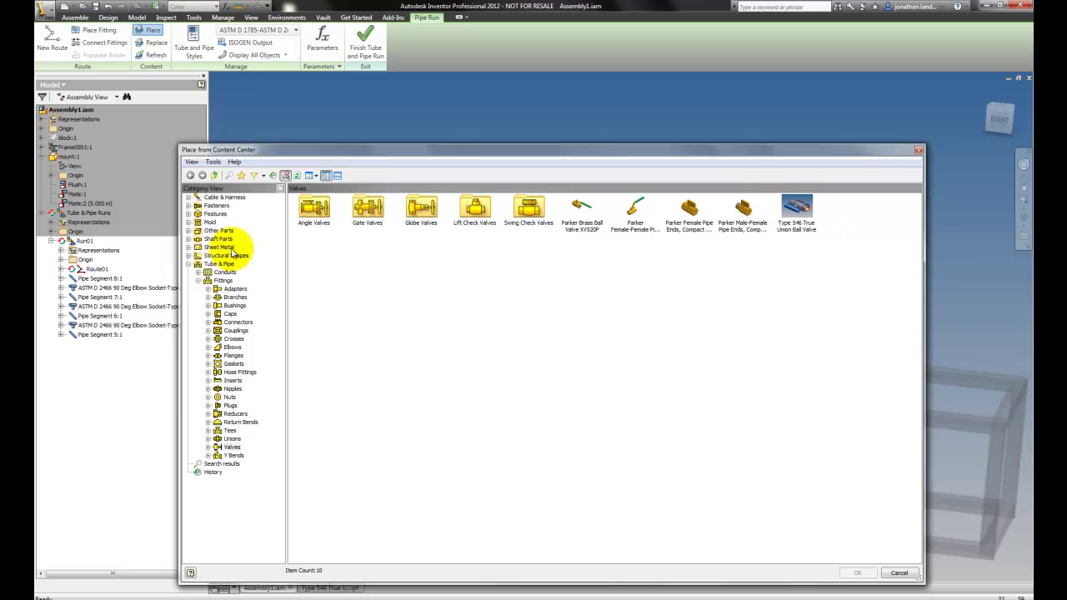
double_click(794, 206)
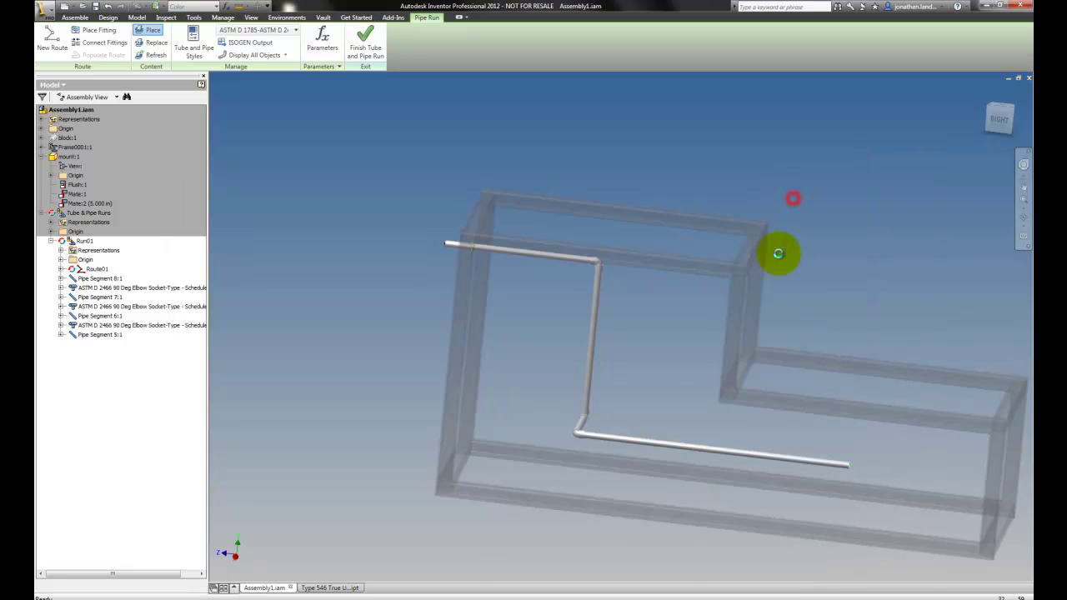
click(714, 368)
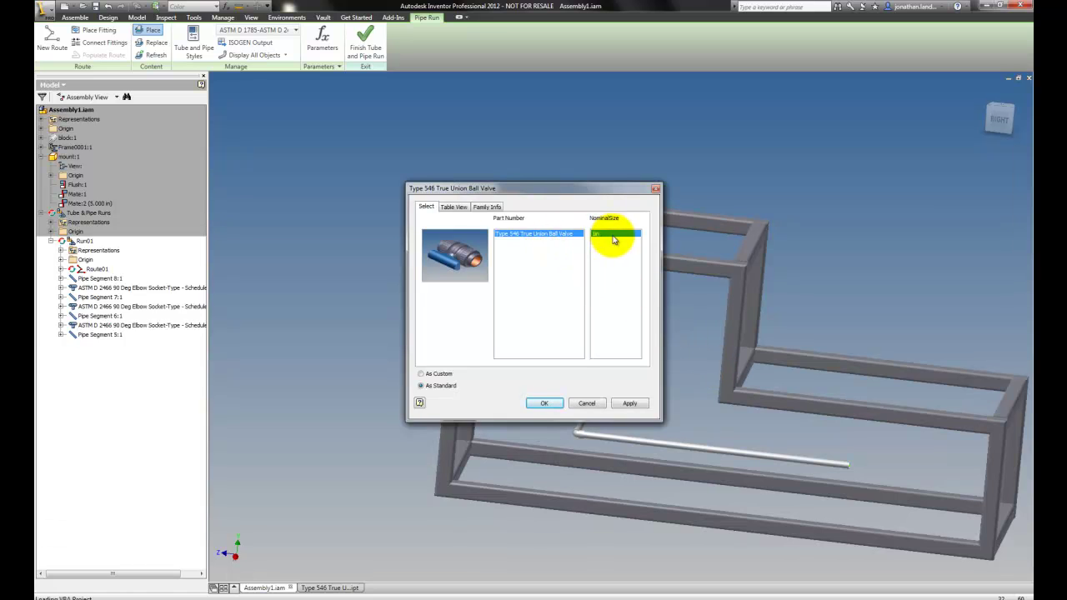
click(545, 403)
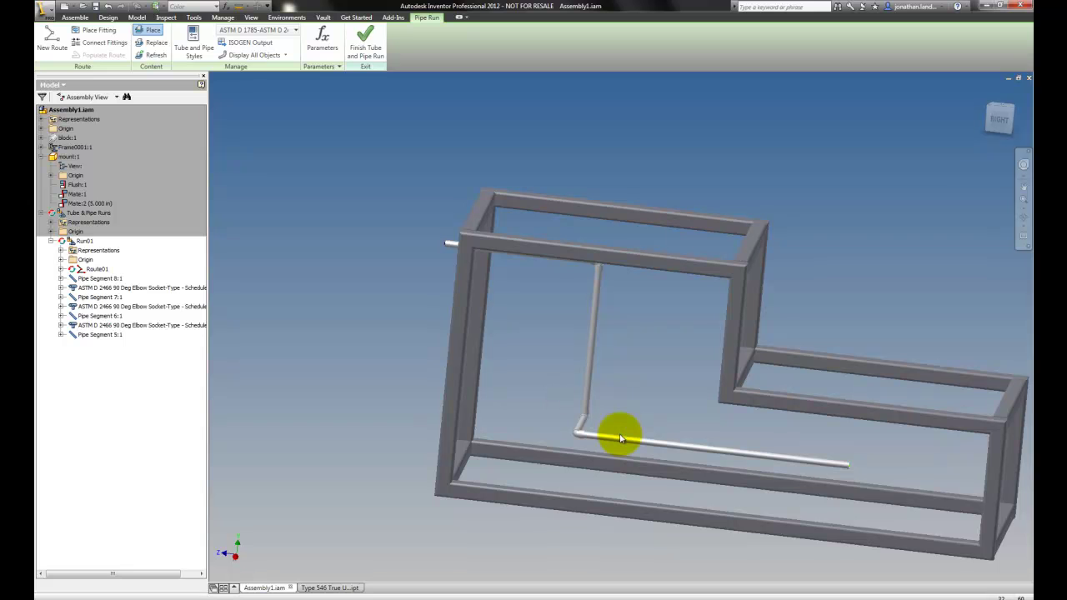
- Drop the valve onto the lower pipe segment with its handle rotated upright, then finish placement
scroll(652, 442, up, 10)
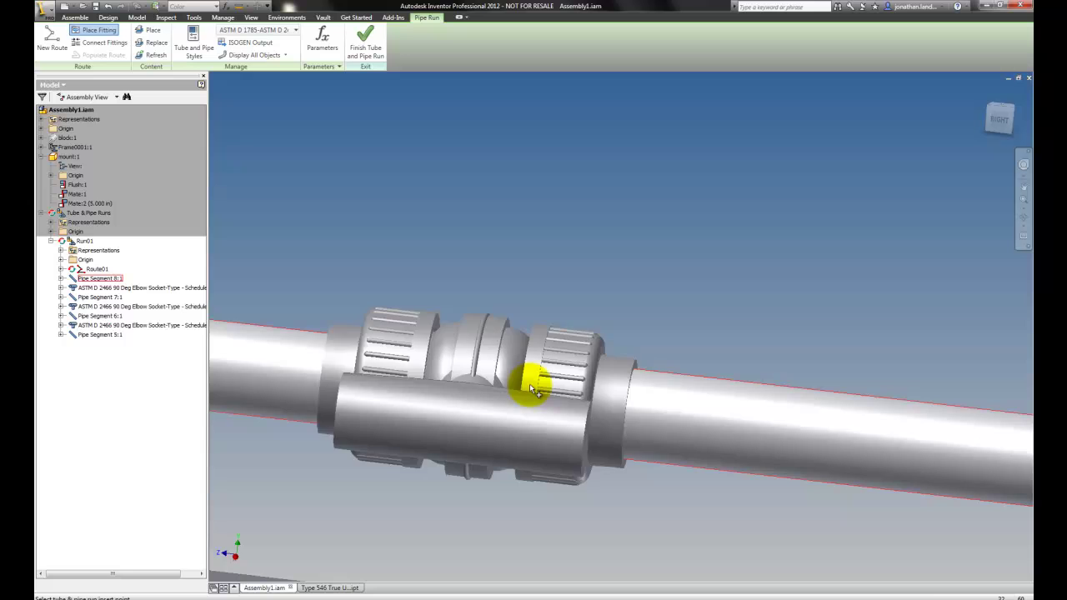
click(579, 396)
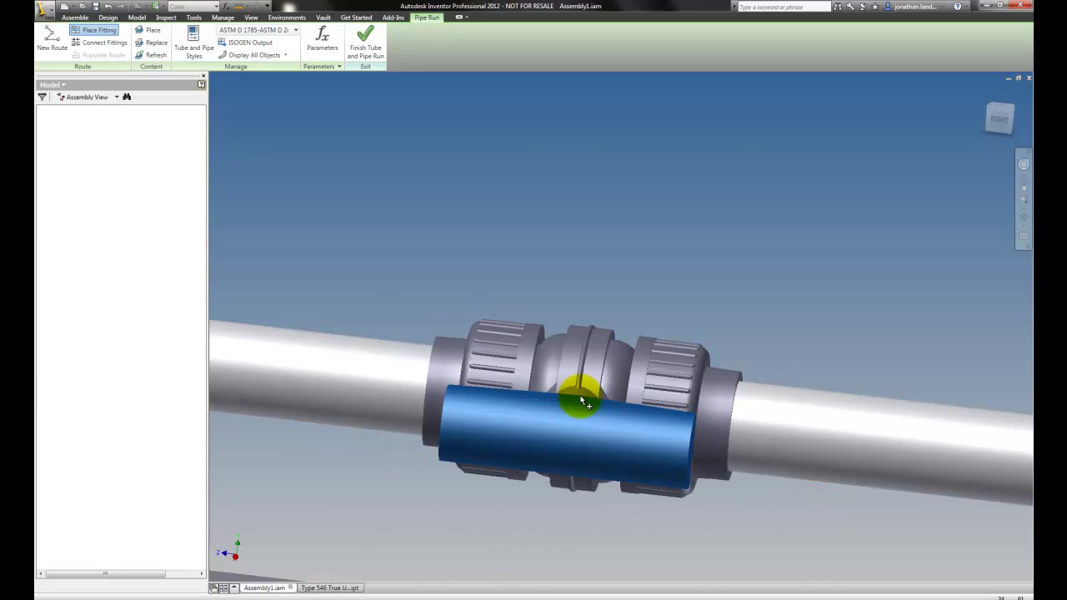
shift+middle_drag(616, 325, 625, 398)
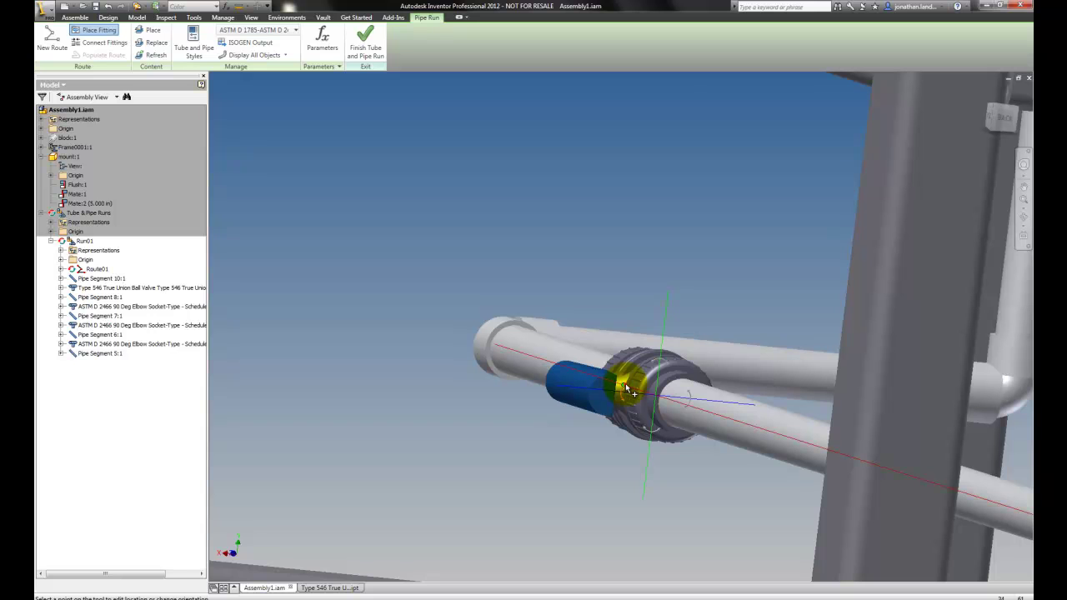
drag(626, 388, 659, 360)
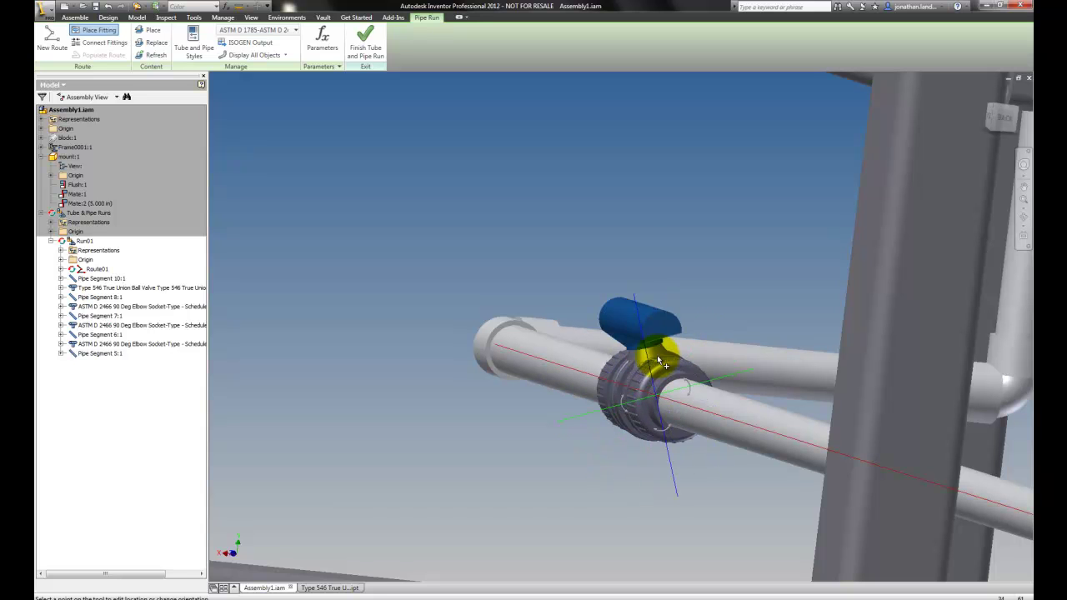
right_click(614, 257)
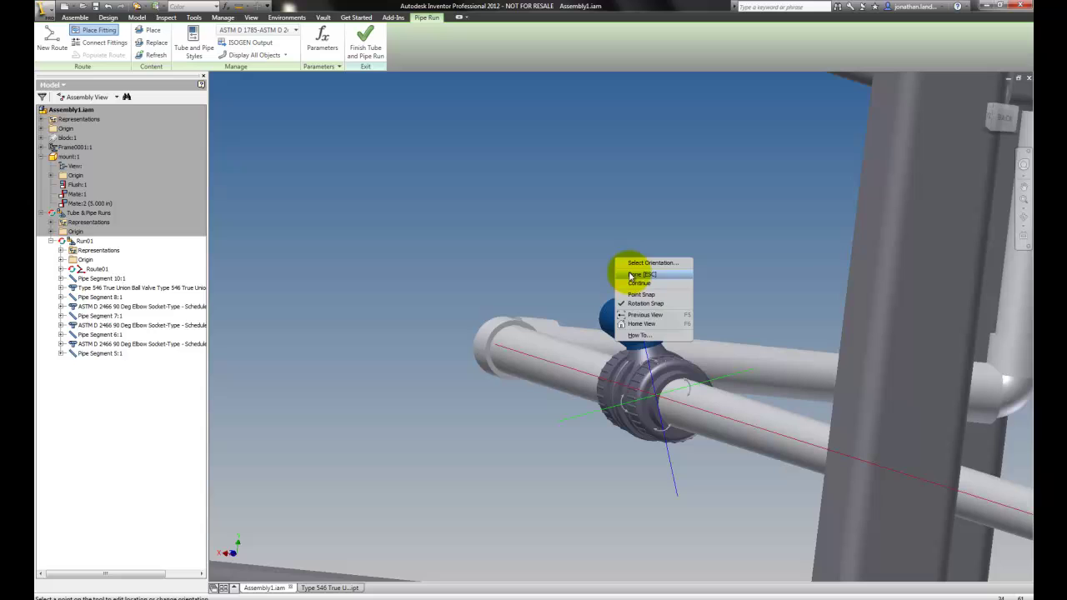
click(631, 276)
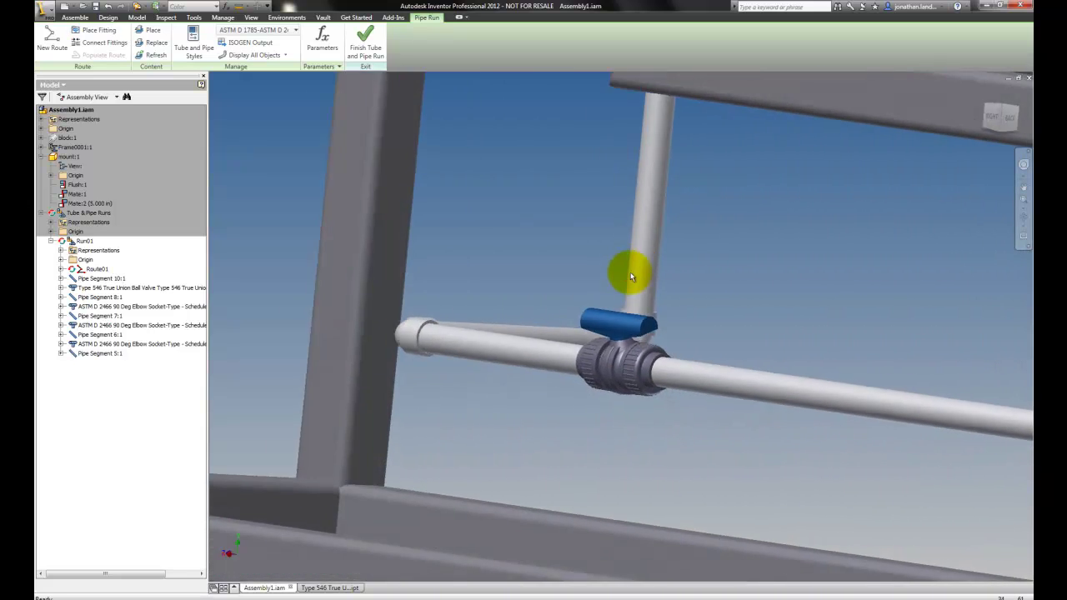
click(615, 357)
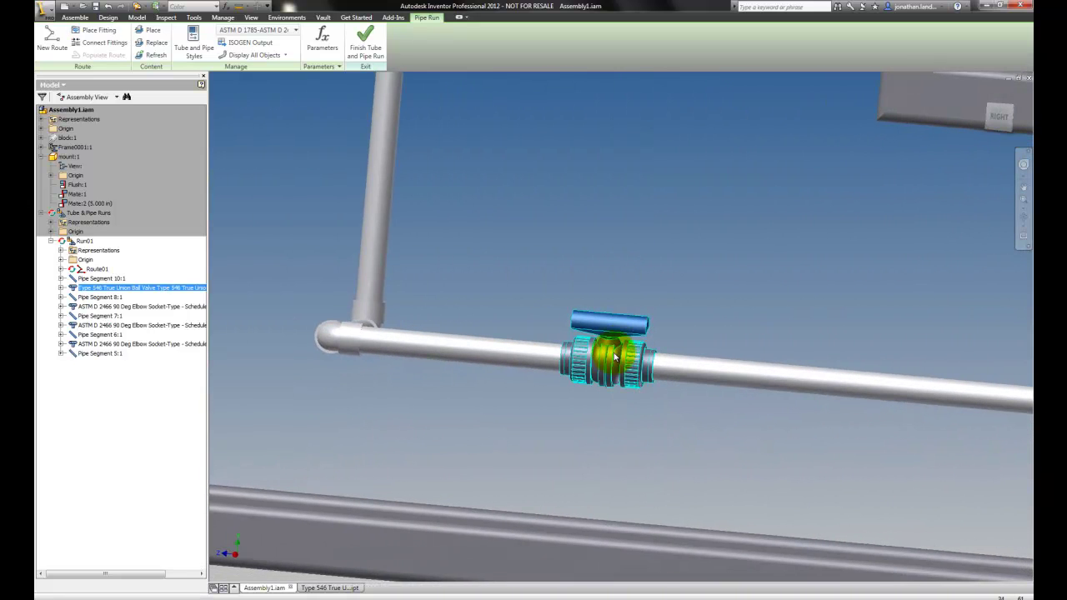
right_click(615, 357)
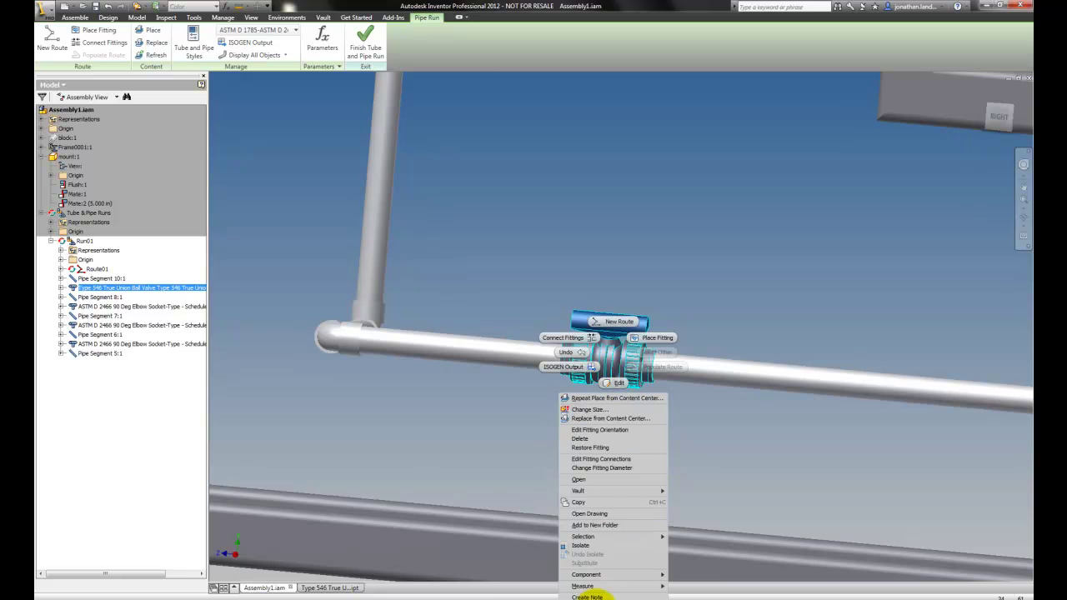
scroll(602, 591, down, 5)
click(592, 387)
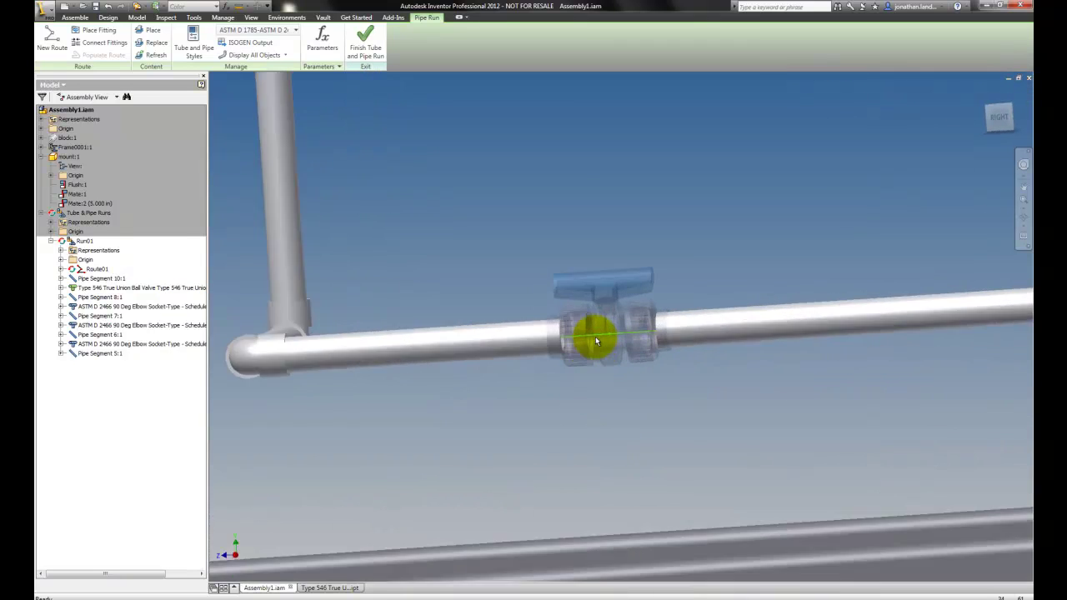
shift+middle_drag(595, 336, 604, 367)
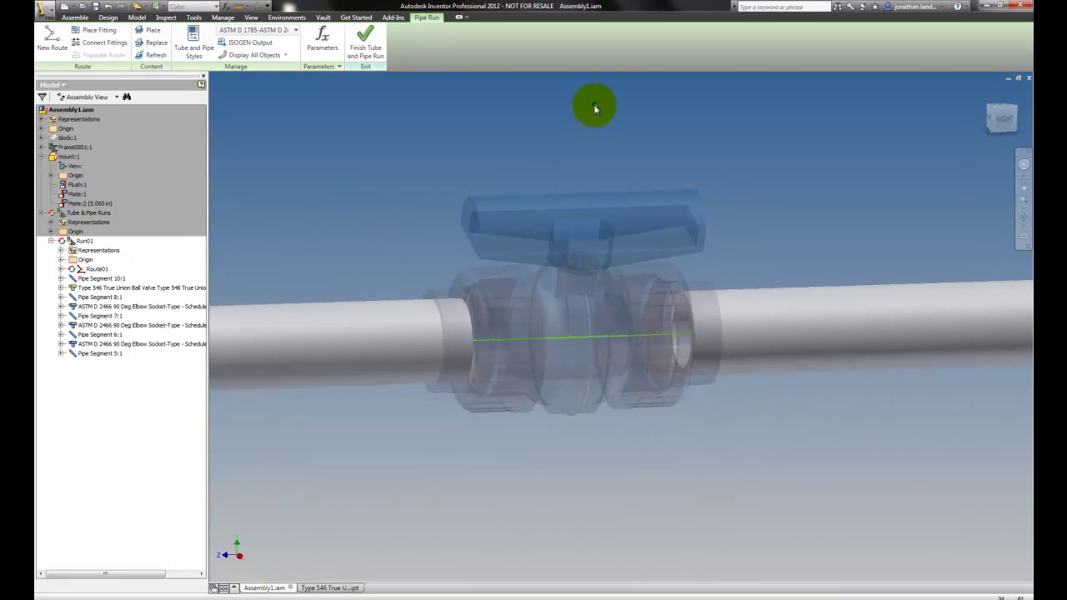
right_click(593, 104)
click(597, 323)
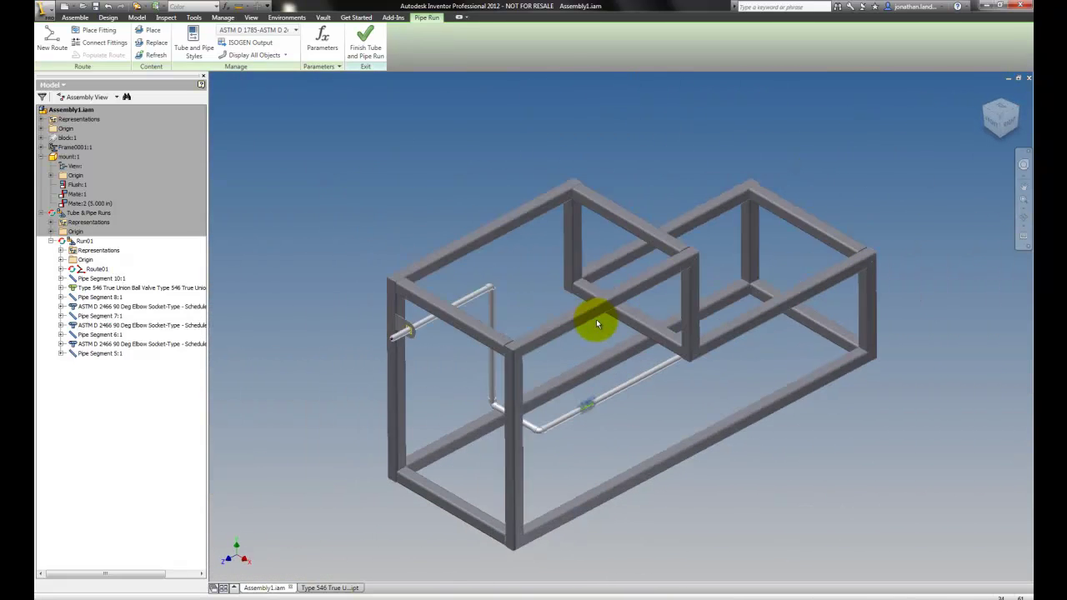